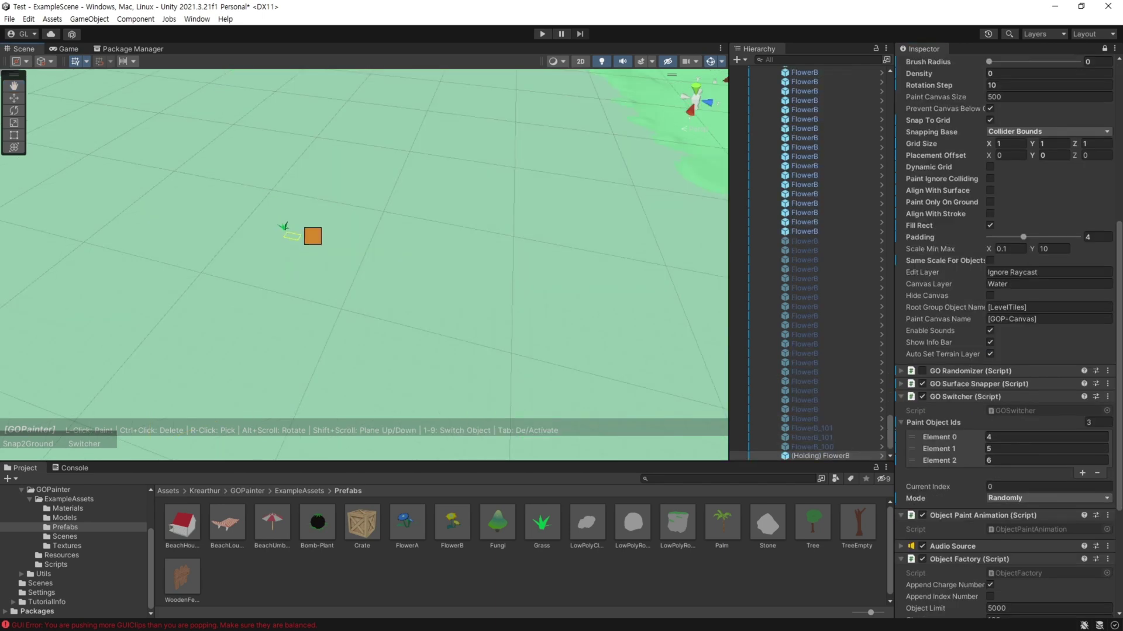
# Step: Paint a rectangular area of randomly switched plants on the open terrain with GO Painter
pyautogui.moveTo(310, 233)
pyautogui.mouseDown()
pyautogui.moveTo(442, 367)
pyautogui.moveTo(509, 377)
pyautogui.mouseUp()
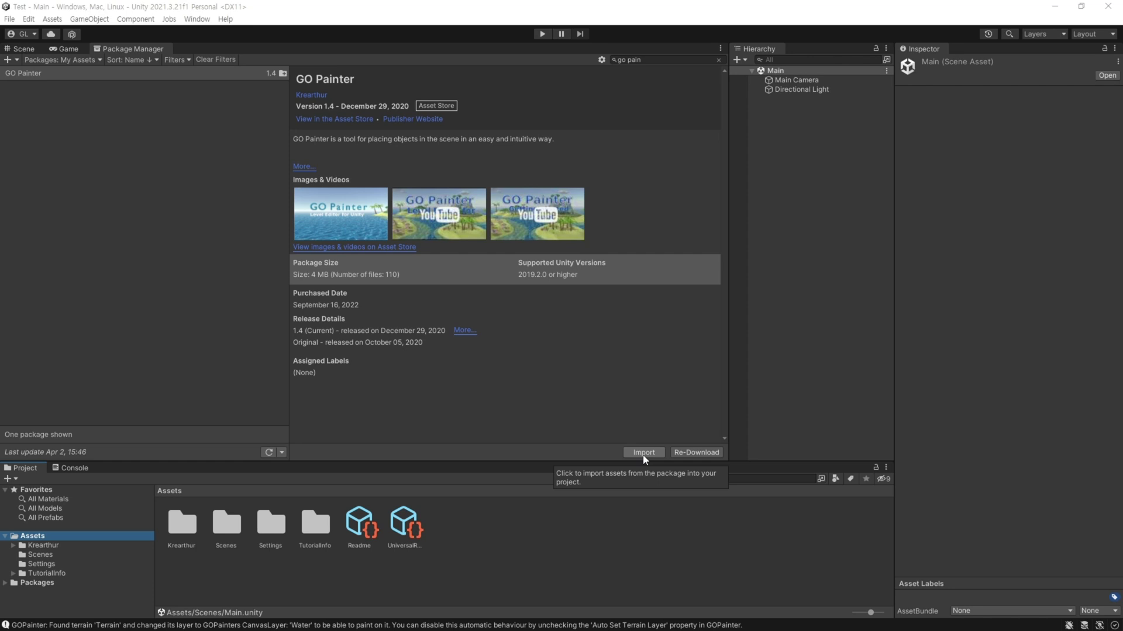
# Step: Import the GO Painter package into the project and return to the Scene view
pyautogui.click(643, 455)
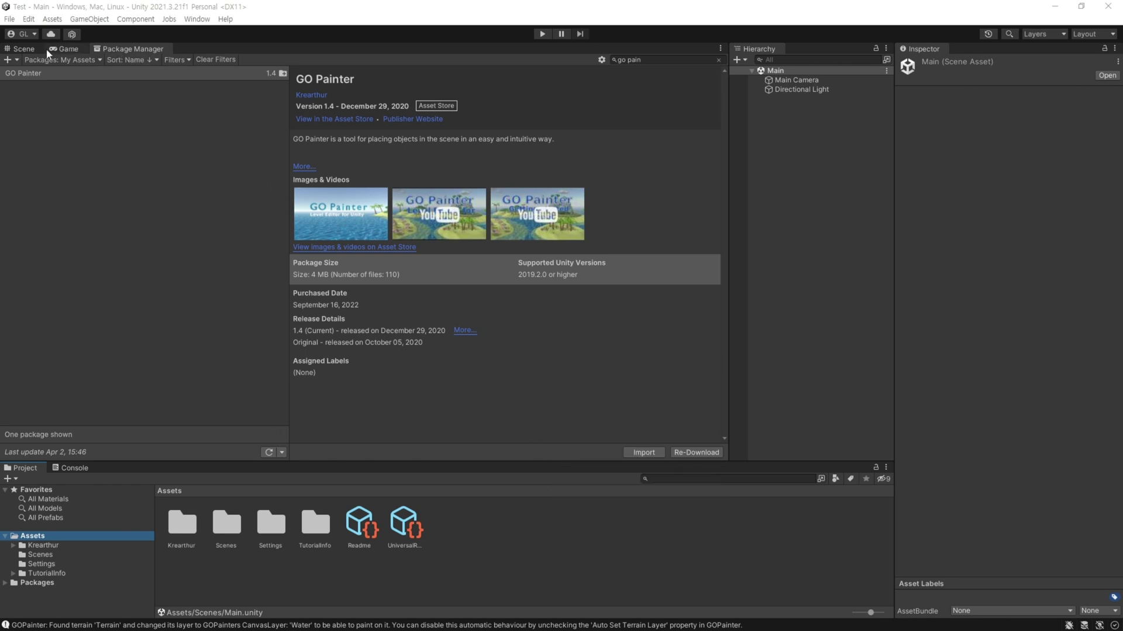
pyautogui.click(24, 50)
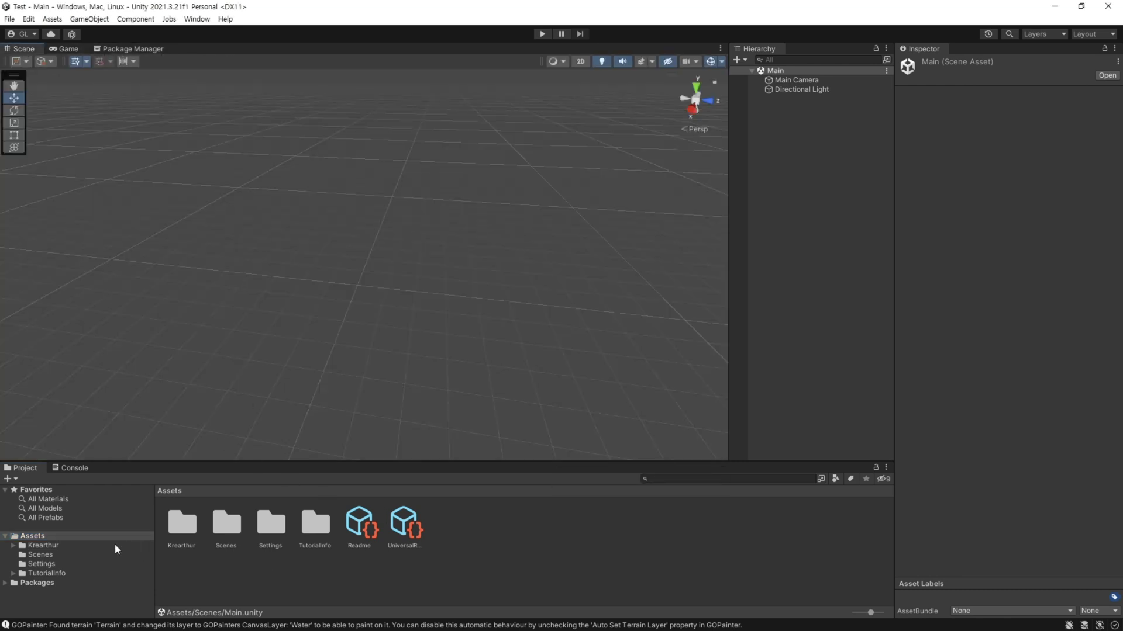
# Step: Inspect the [GOPainter] prefab and the User Manual in the Krearthur/GOPainter folder
pyautogui.click(13, 546)
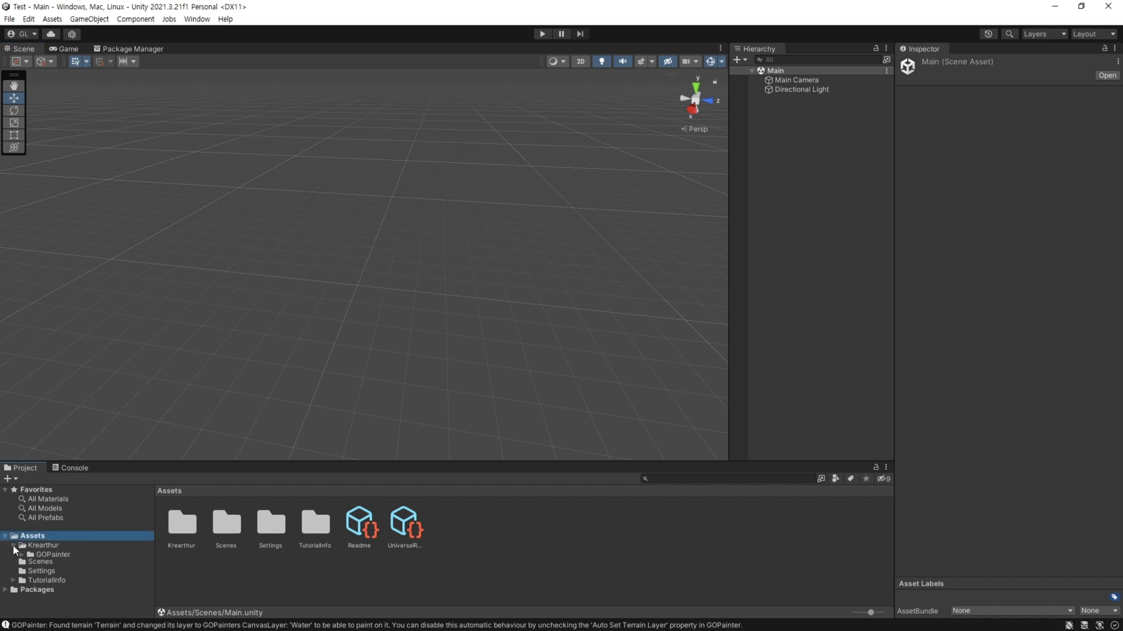
pyautogui.click(53, 555)
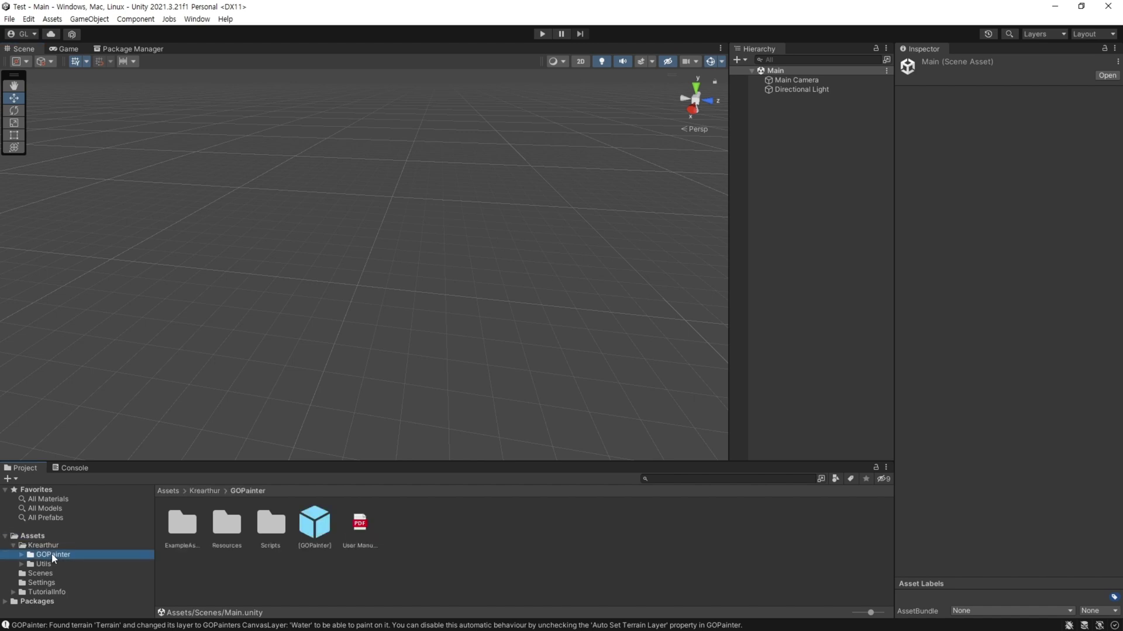
pyautogui.click(316, 529)
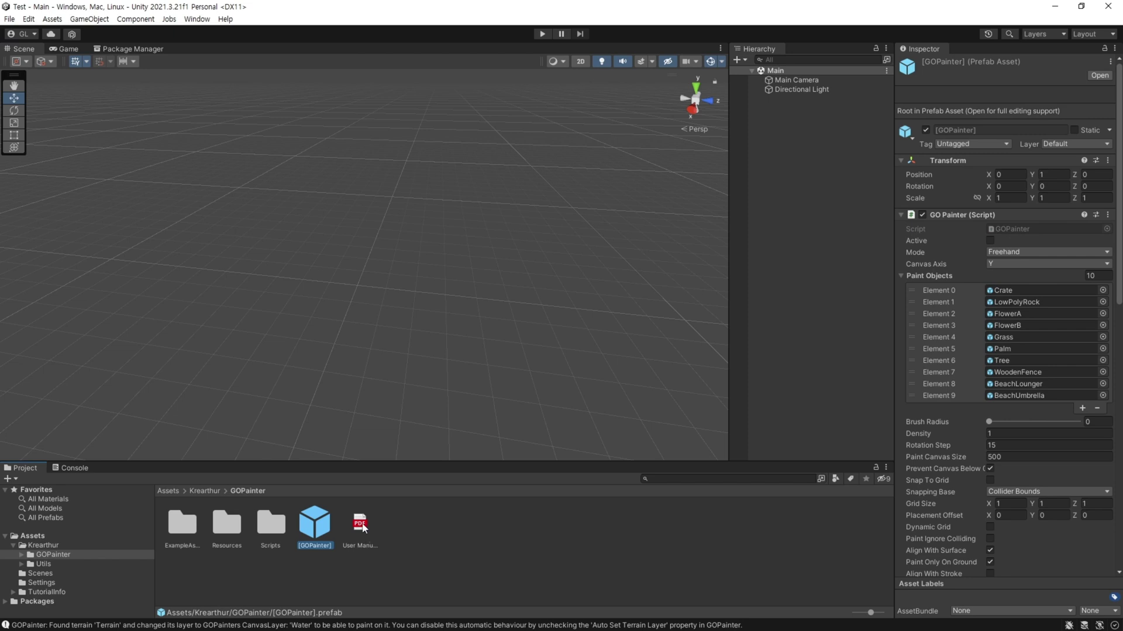
pyautogui.click(361, 526)
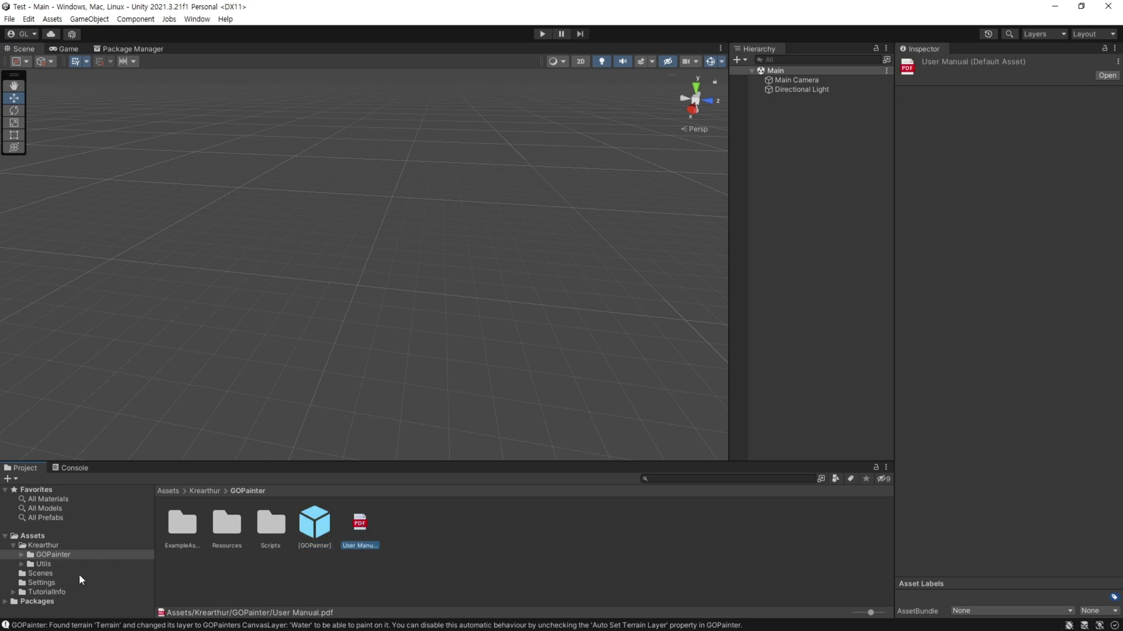
# Step: Open ExampleScene from the Scenes folder inside GOPainter's ExampleAssets
pyautogui.click(22, 555)
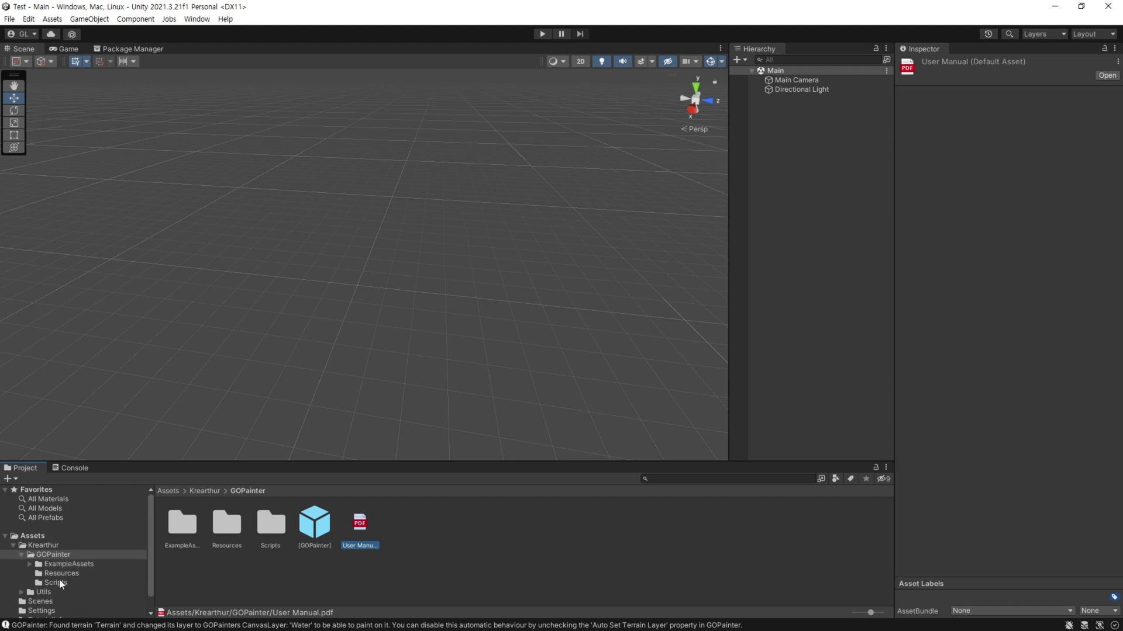
pyautogui.click(30, 564)
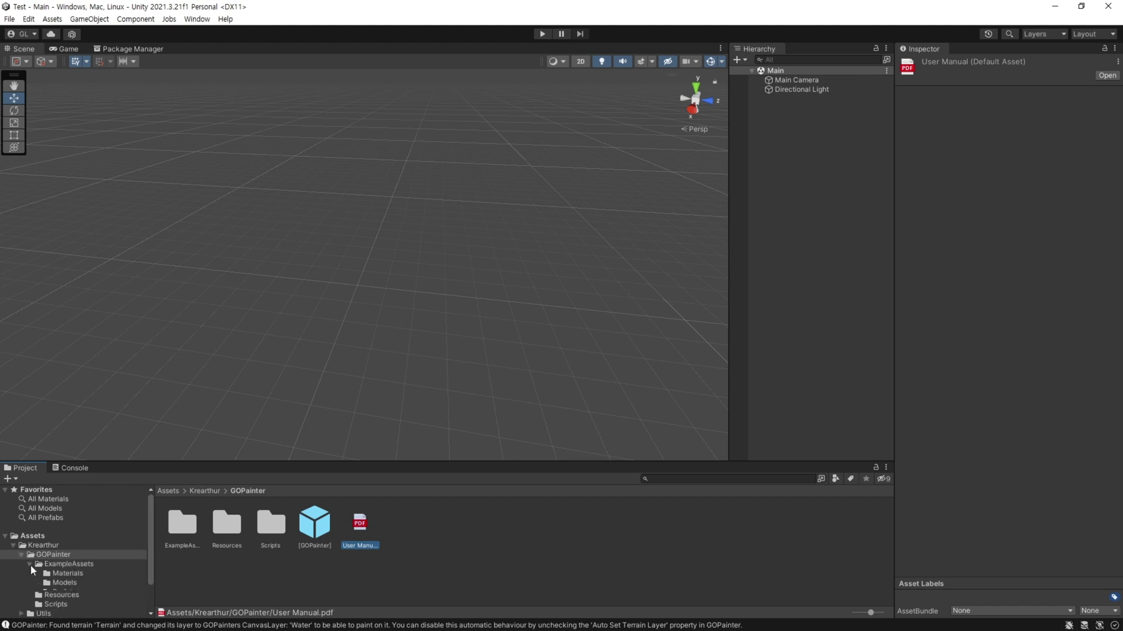
pyautogui.scroll(-3, 69, 582)
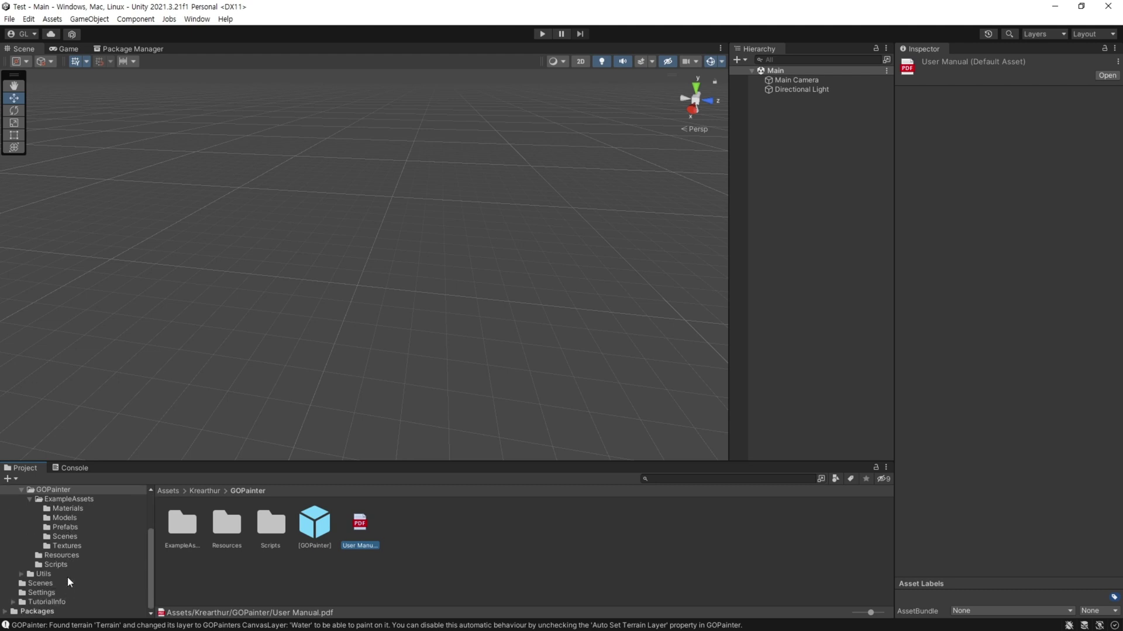
pyautogui.click(64, 537)
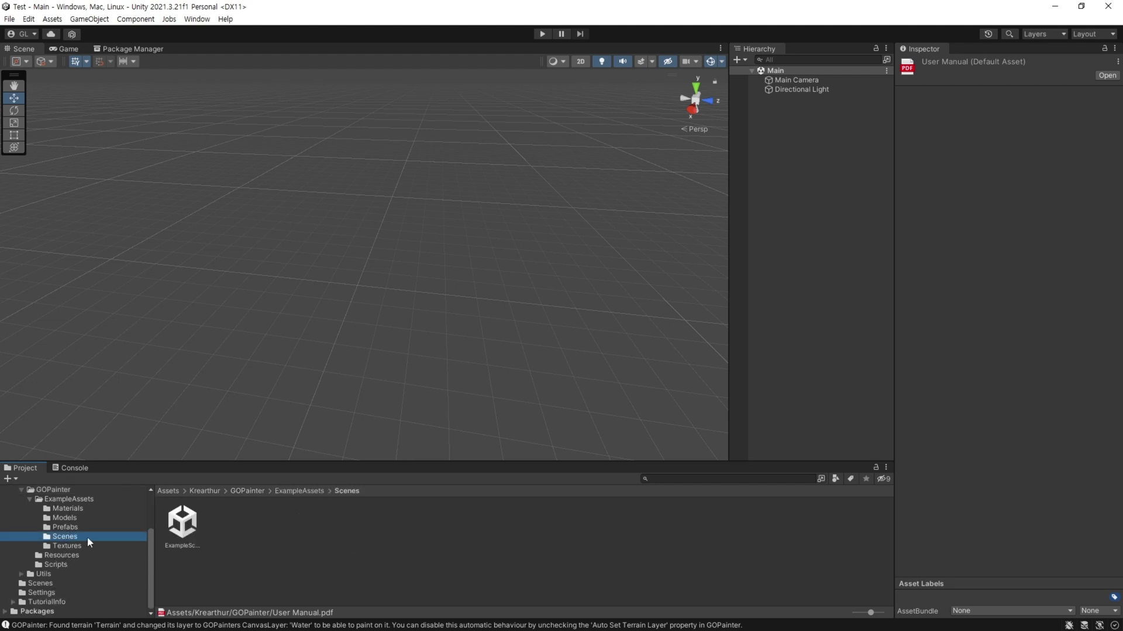
pyautogui.click(188, 523)
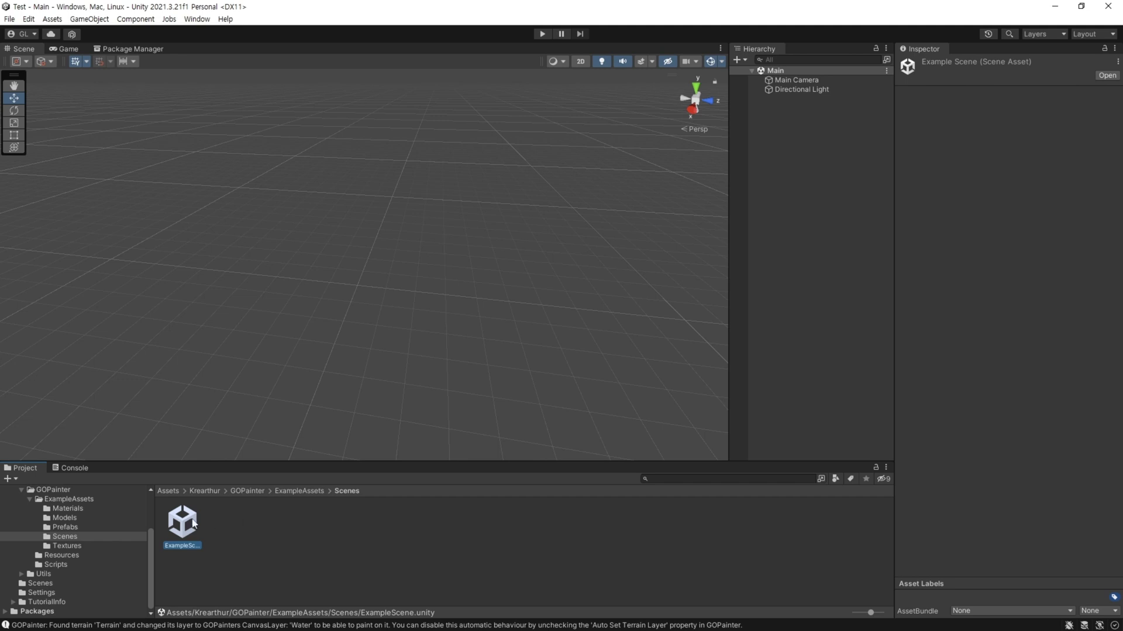
pyautogui.doubleClick(189, 524)
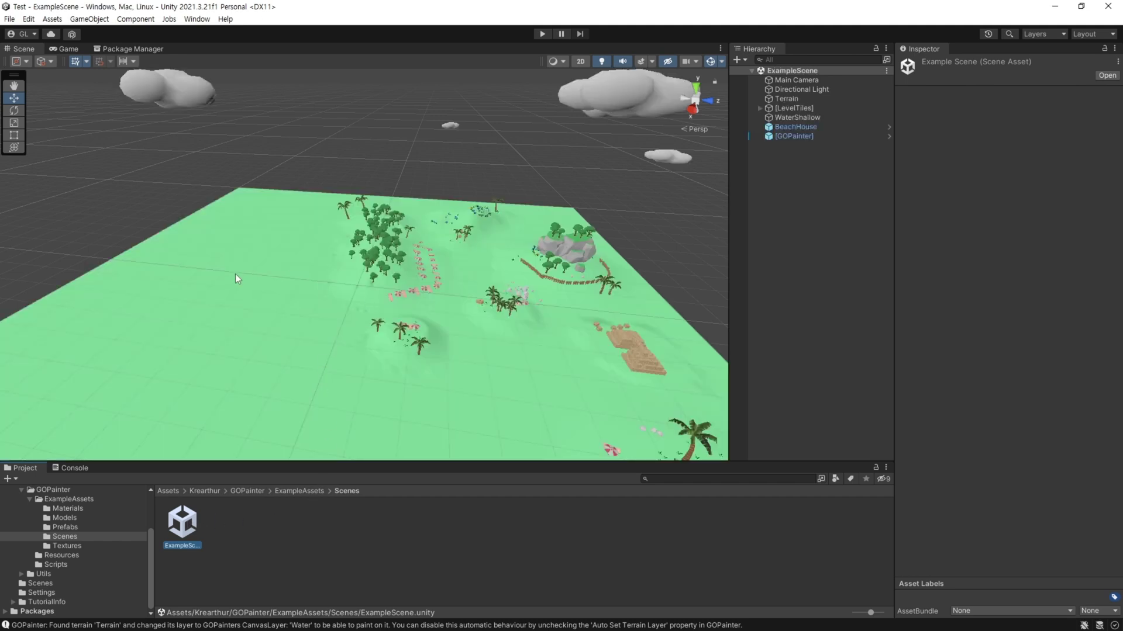
# Step: Examine the example level's terrain, trees, palms and beach objects from closer viewpoints
pyautogui.keyDown('alt'); pyautogui.moveTo(220, 271); pyautogui.dragTo(324, 295); pyautogui.keyUp('alt')
pyautogui.moveTo(324, 296); pyautogui.dragTo(356, 286, button='right')
pyautogui.scroll(2, 356, 285)
pyautogui.scroll(1, 376, 336)
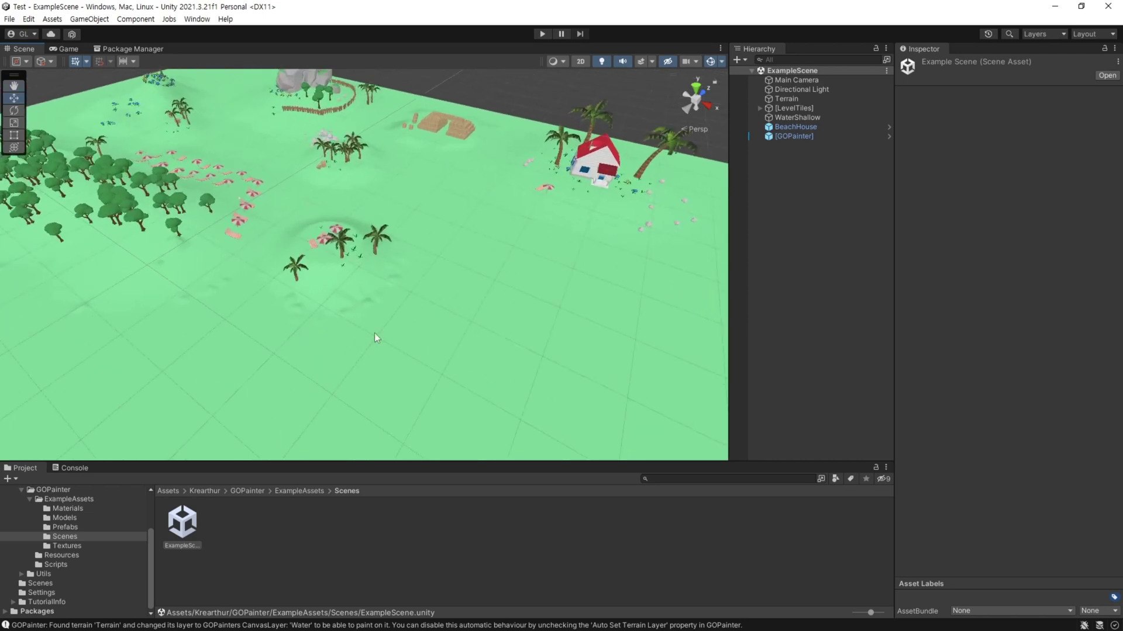
pyautogui.moveTo(376, 336); pyautogui.dragTo(283, 320, button='right')
pyautogui.moveTo(299, 316); pyautogui.dragTo(316, 370, button='middle')
pyautogui.scroll(3, 228, 318)
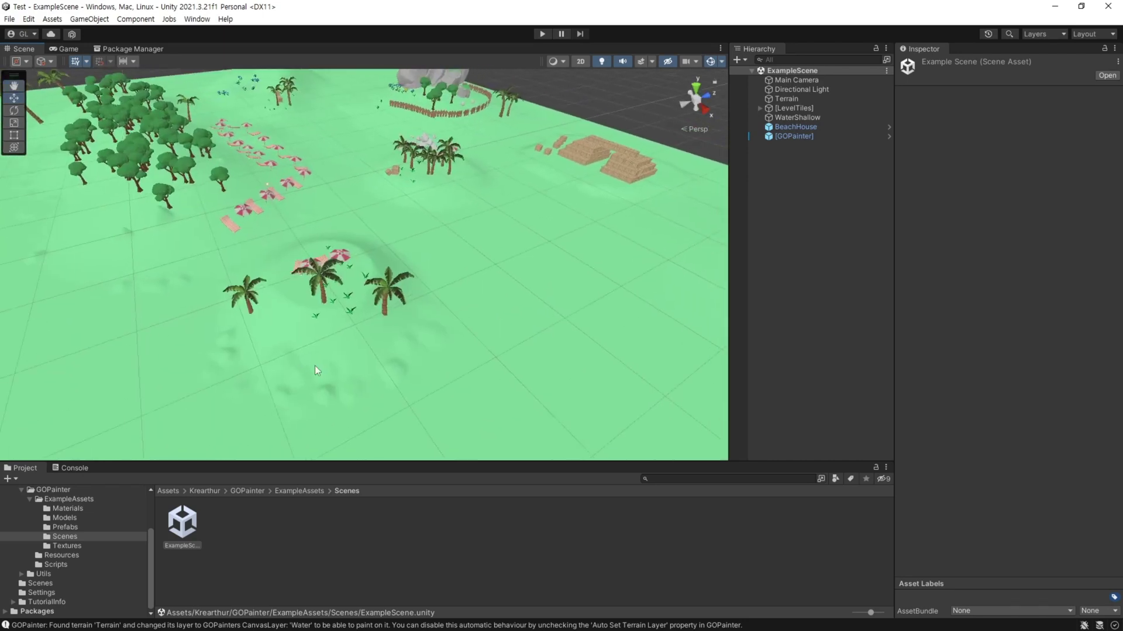
# Step: View the settings of the scene's [GOPainter] object and show the contents of the GOPainter asset folder
pyautogui.click(796, 135)
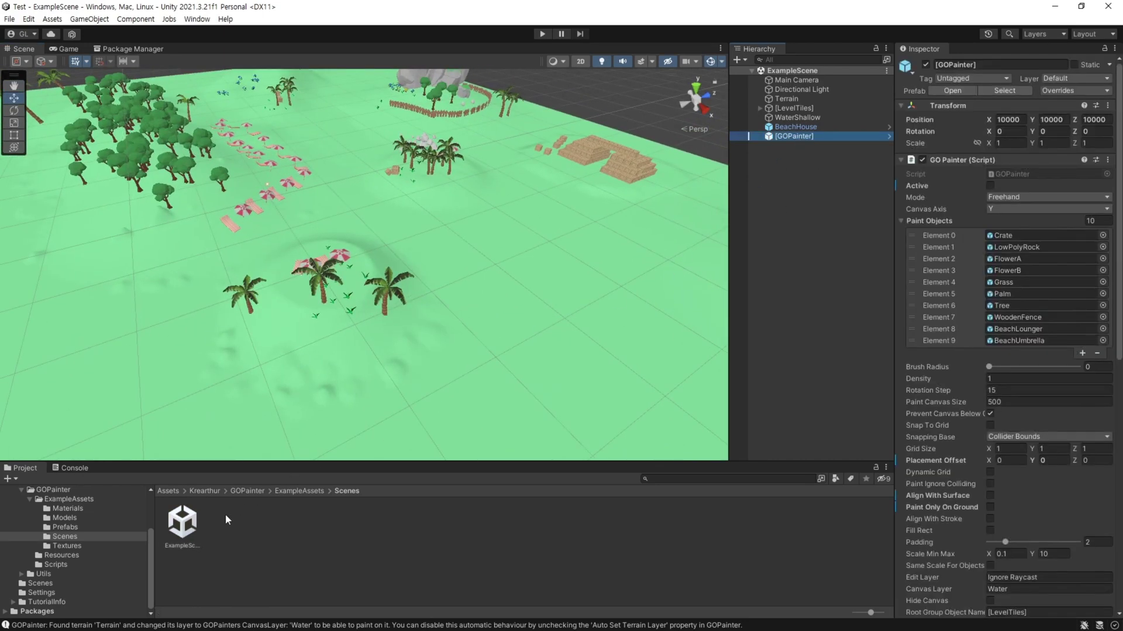
pyautogui.click(51, 490)
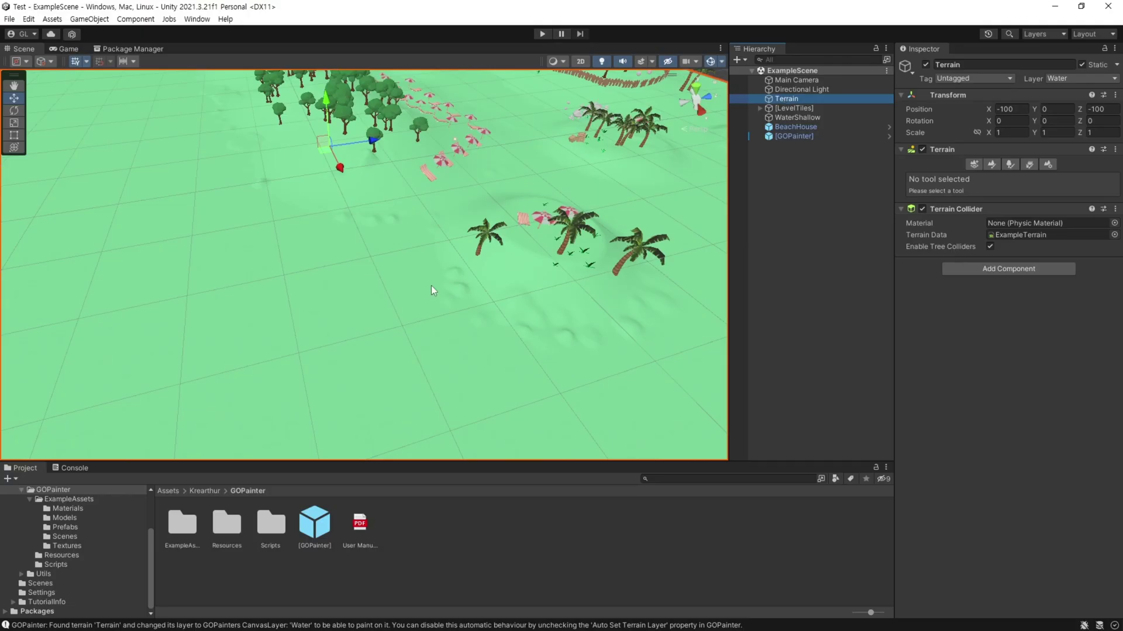
# Step: Assign the Terrain object to the Water layer
pyautogui.moveTo(431, 285)
pyautogui.mouseDown(button='right')
pyautogui.moveTo(356, 258)
pyautogui.moveTo(286, 293)
pyautogui.moveTo(431, 289)
pyautogui.moveTo(421, 283)
pyautogui.moveTo(475, 328)
pyautogui.moveTo(416, 309)
pyautogui.moveTo(431, 288)
pyautogui.mouseUp(button='right')
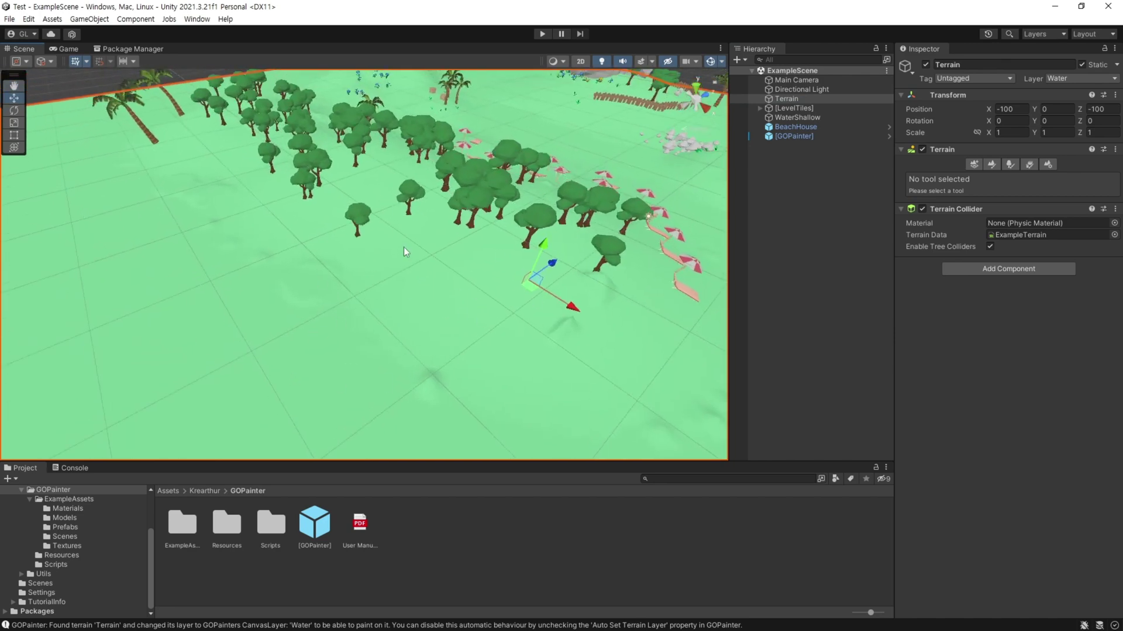
pyautogui.click(1068, 79)
pyautogui.click(1053, 130)
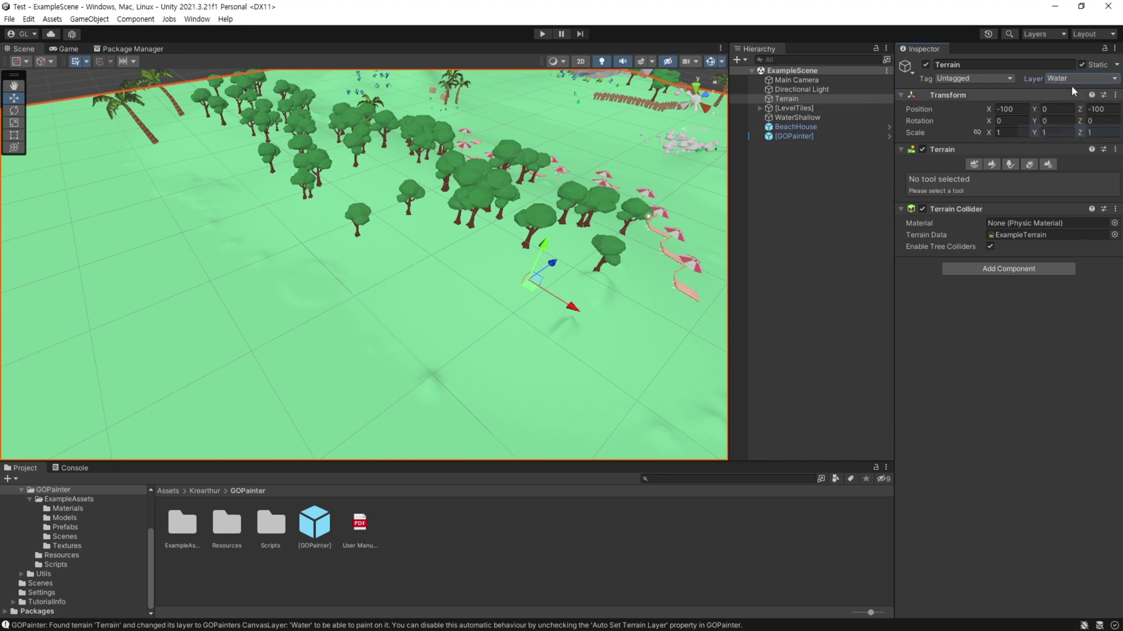
# Step: Check the Canvas Layer setting of the [GOPainter] object and its tooltip
pyautogui.click(803, 134)
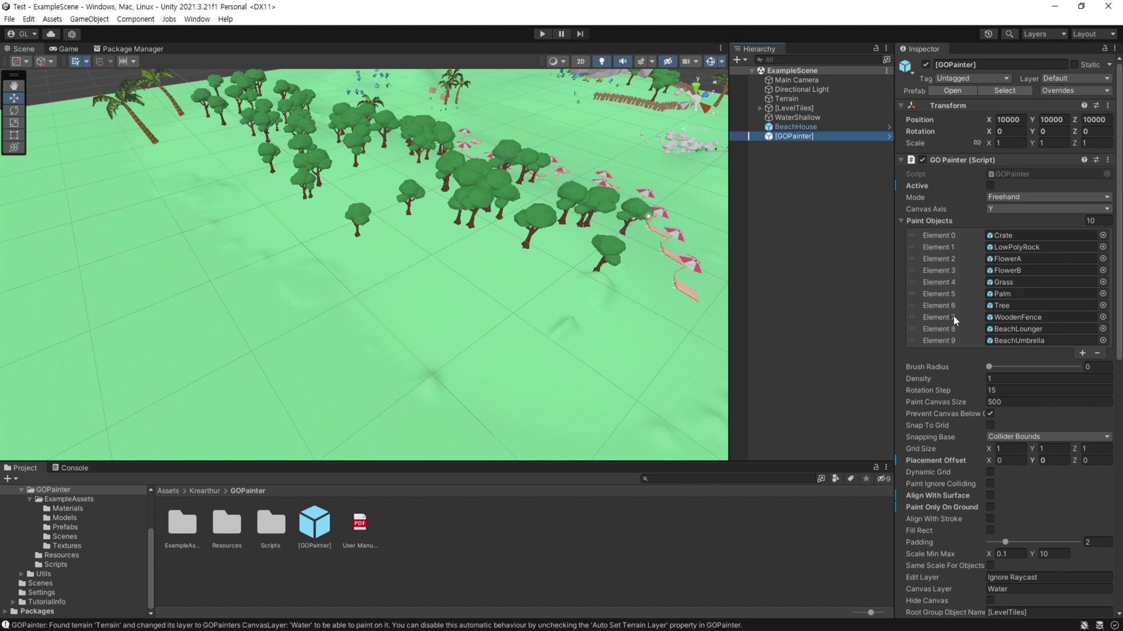
pyautogui.scroll(-5, 953, 315)
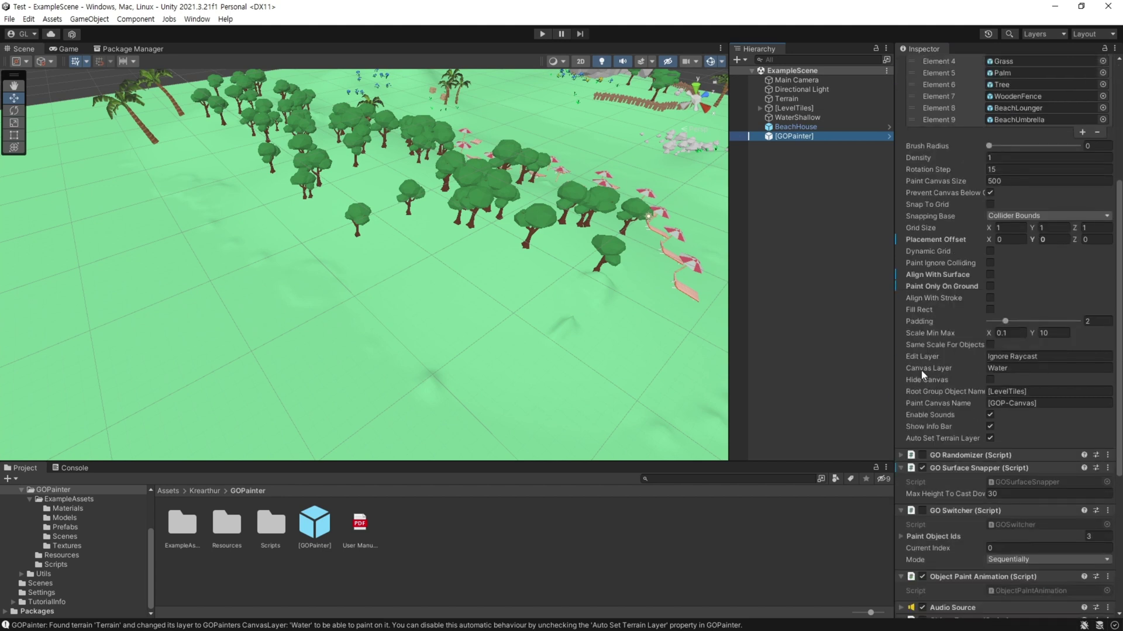
pyautogui.moveTo(921, 370)
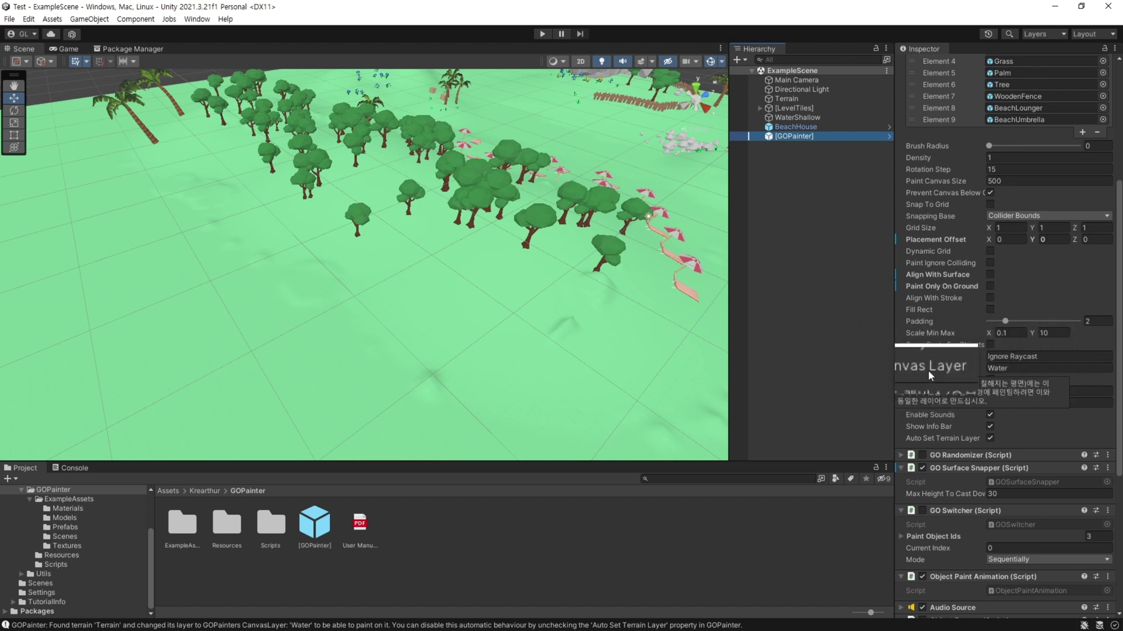
pyautogui.click(1011, 367)
pyautogui.moveTo(1012, 366); pyautogui.dragTo(973, 368)
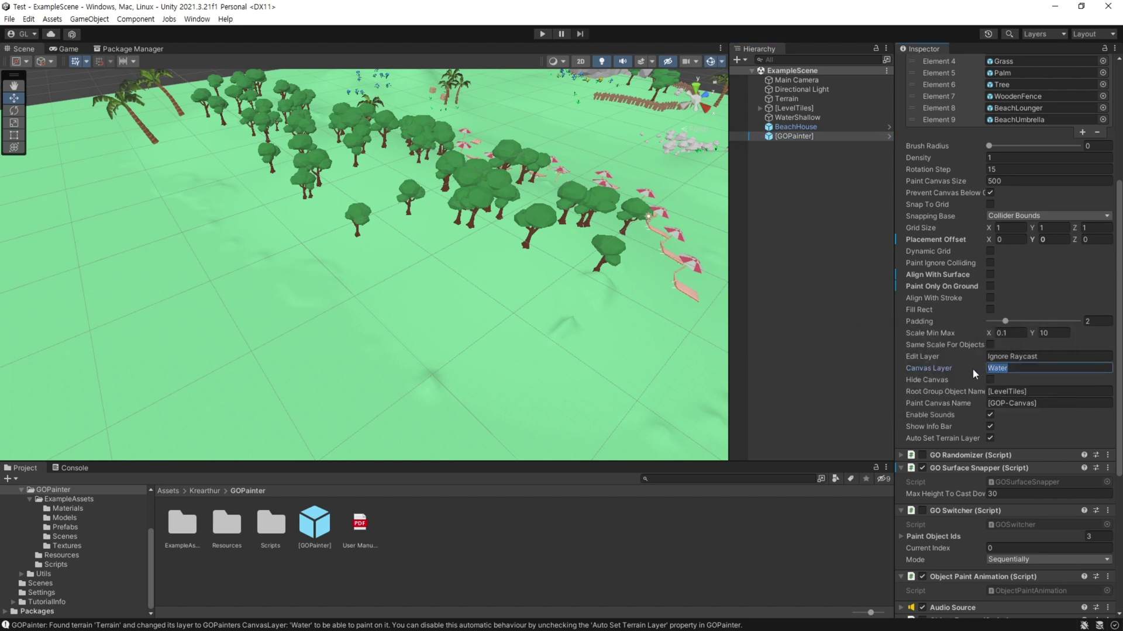
pyautogui.click(1013, 368)
# Step: Switch GO Painter's painting mode on over an open area of the terrain and turn it off again
pyautogui.scroll(2, 967, 424)
pyautogui.moveTo(456, 293); pyautogui.dragTo(371, 327, button='right')
pyautogui.scroll(5, 996, 133)
pyautogui.moveTo(353, 266); pyautogui.dragTo(378, 251, button='right')
pyautogui.click(793, 136)
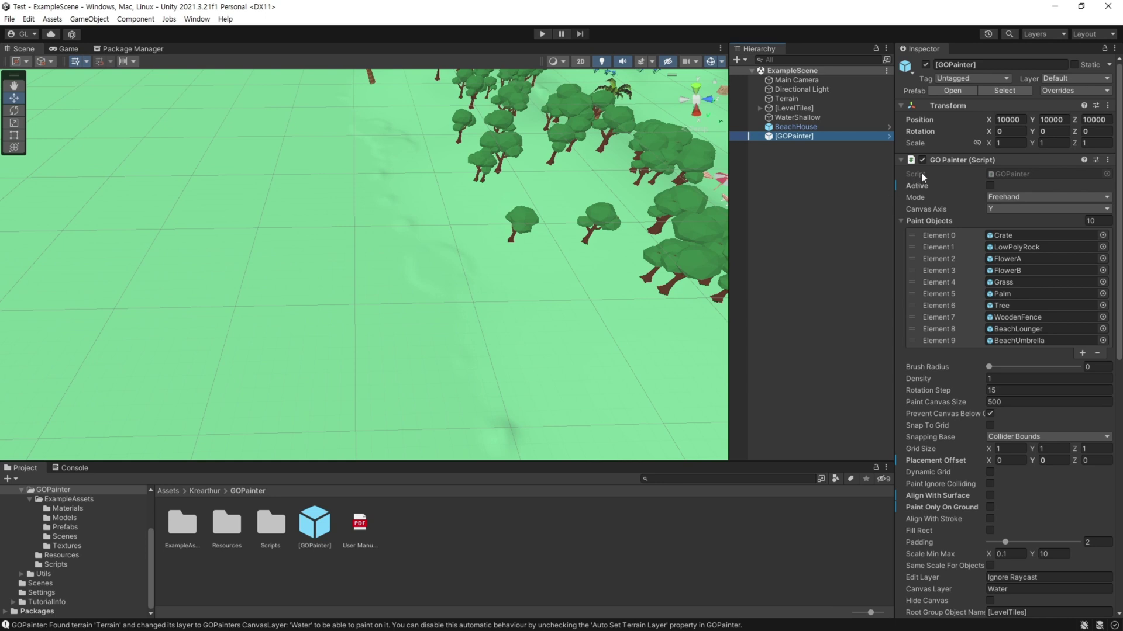
pyautogui.moveTo(925, 188)
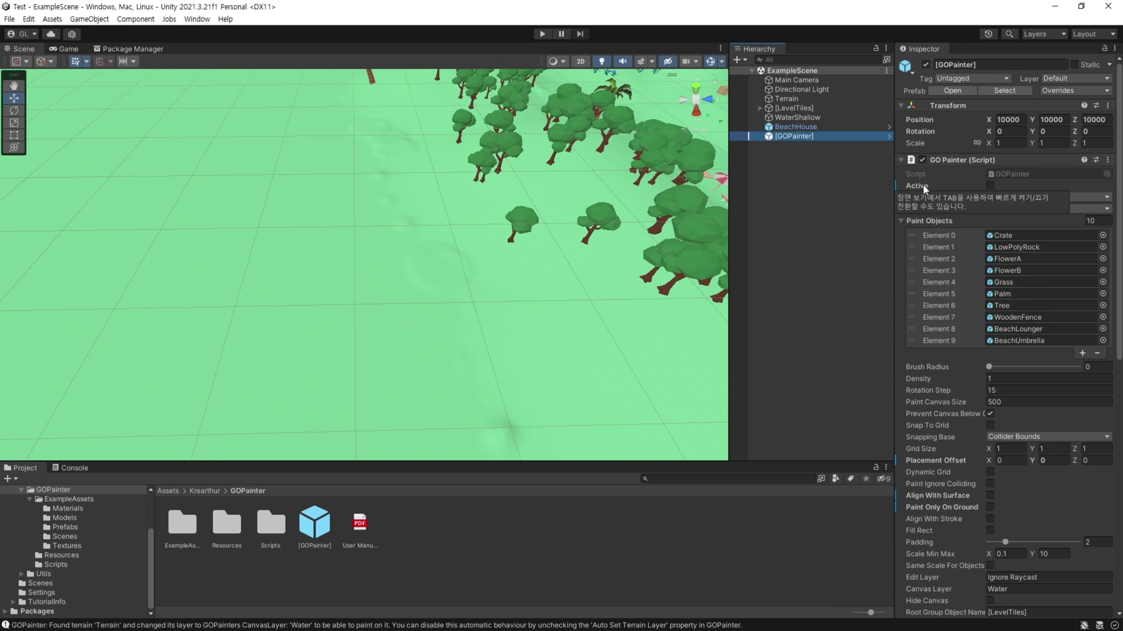
pyautogui.moveTo(429, 263)
pyautogui.mouseDown(button='right')
pyautogui.moveTo(367, 257)
pyautogui.moveTo(412, 249)
pyautogui.moveTo(407, 270)
pyautogui.moveTo(447, 262)
pyautogui.moveTo(426, 261)
pyautogui.mouseUp(button='right')
pyautogui.press('Tab')
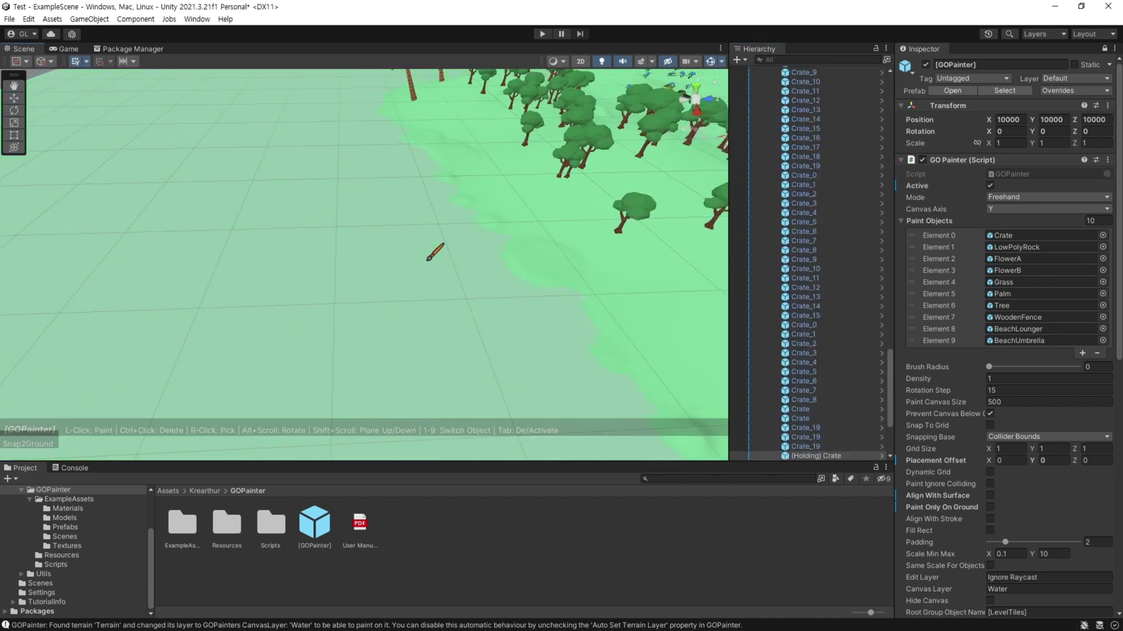
pyautogui.moveTo(172, 206); pyautogui.dragTo(343, 267, button='right')
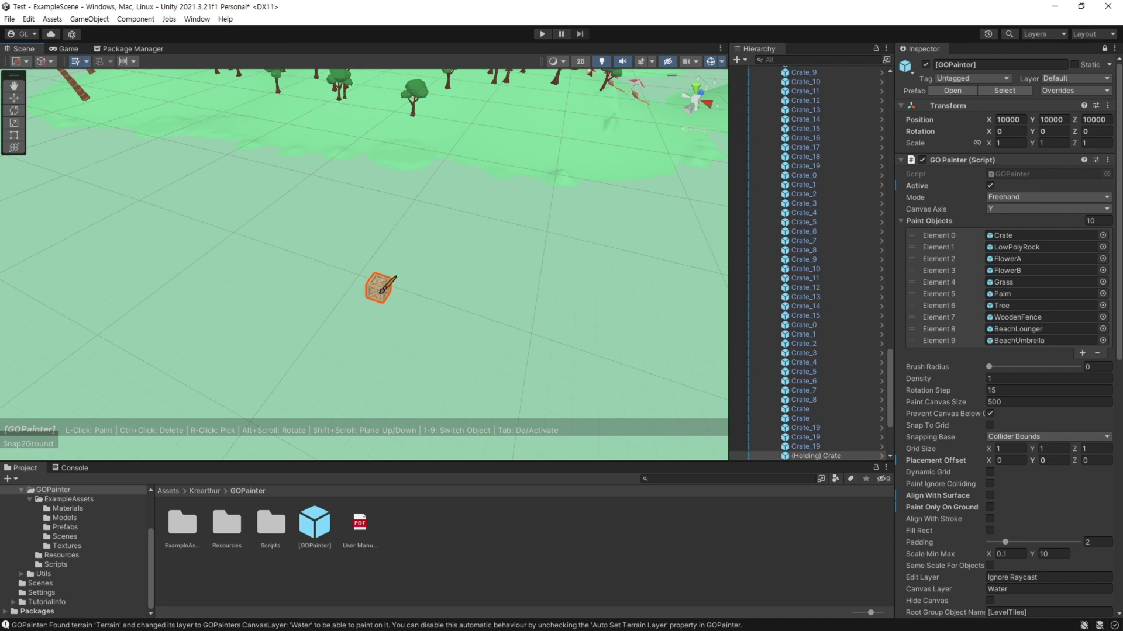
pyautogui.press('Tab')
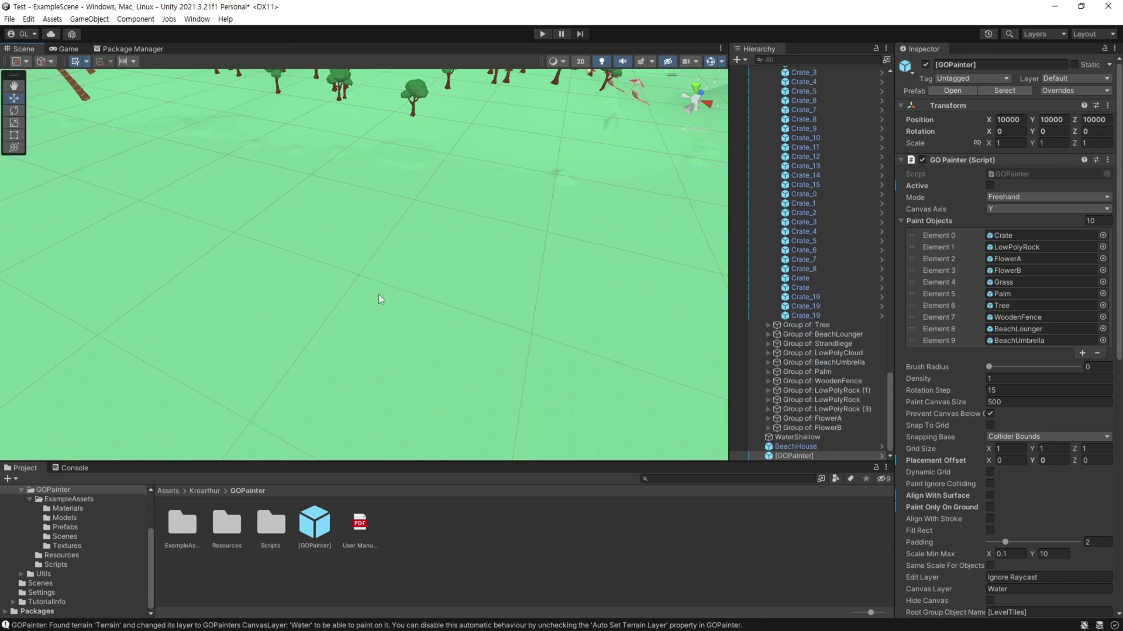
# Step: Locate the GOPainter script used by the component and open it in Visual Studio
pyautogui.click(1017, 177)
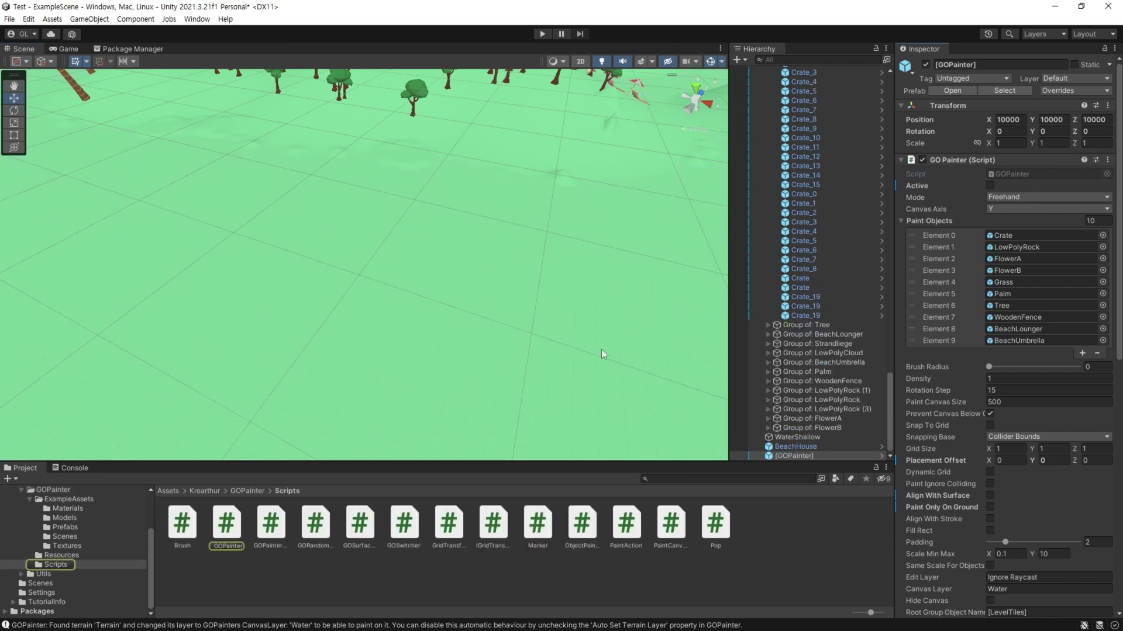
pyautogui.doubleClick(229, 523)
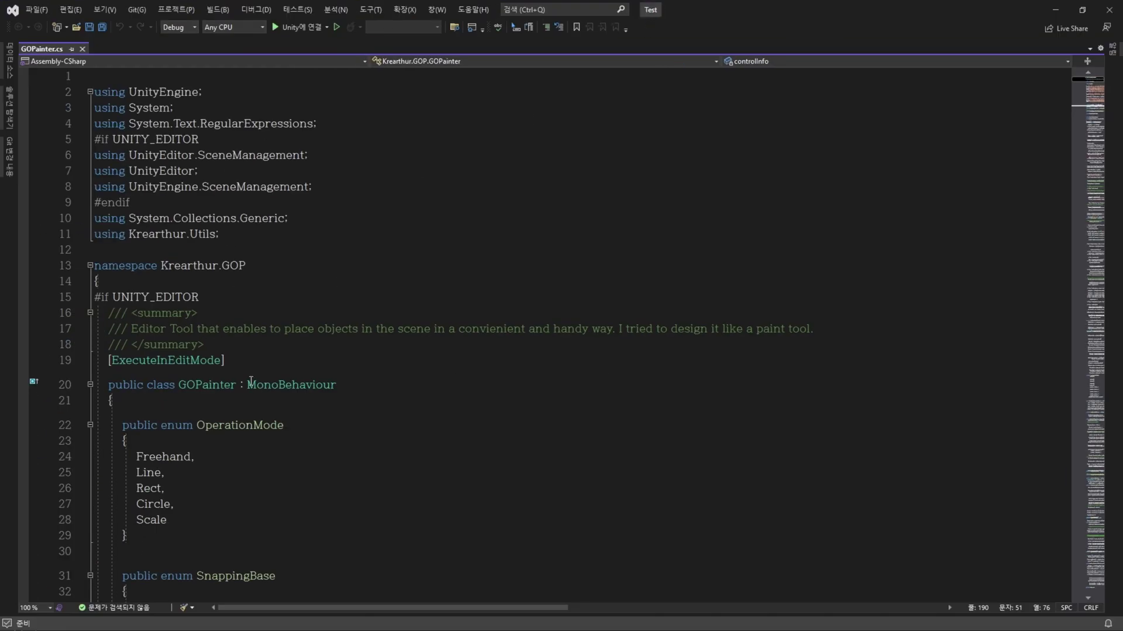
# Step: Look through the GOPainter script for the info text strings and select the controlInfo variable name in its declaration
pyautogui.scroll(-19, 251, 382)
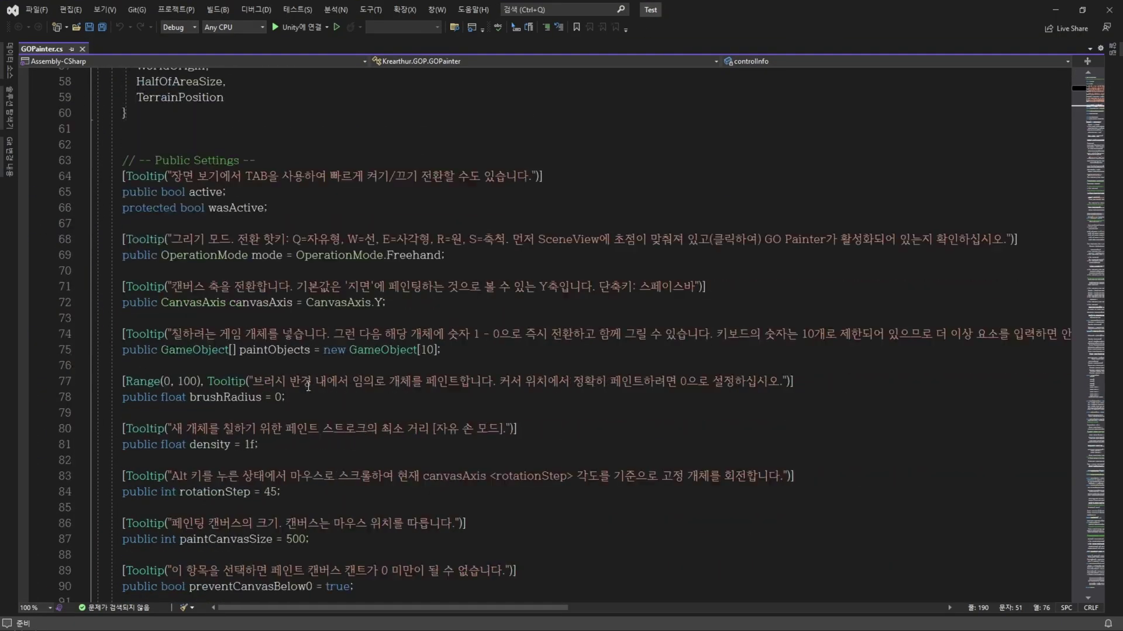
pyautogui.scroll(-20, 308, 386)
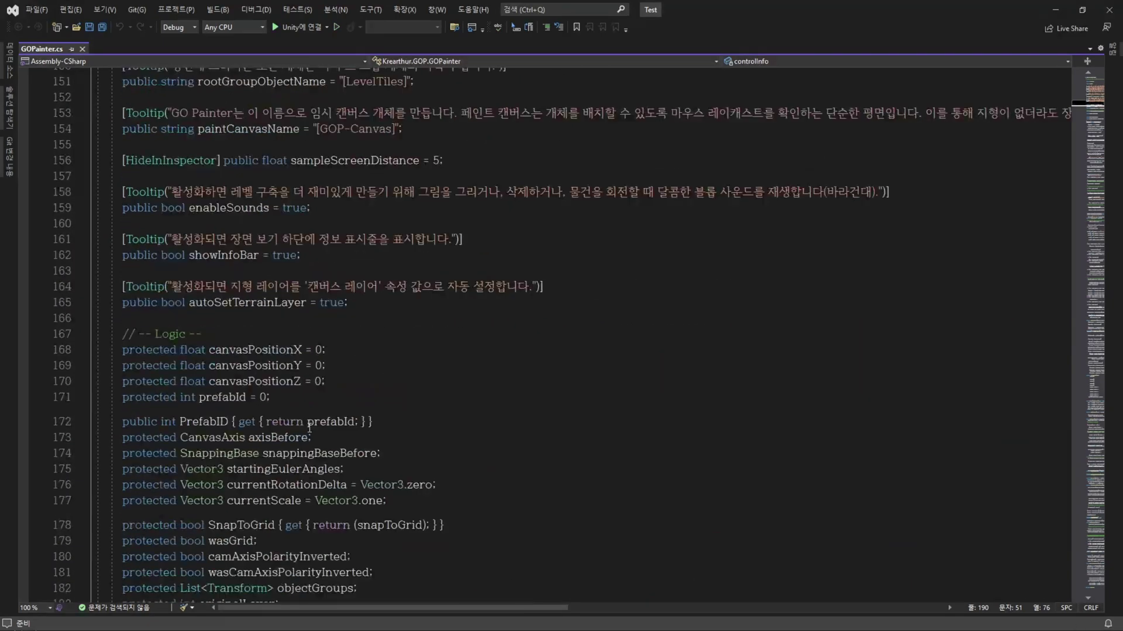
pyautogui.scroll(-10, 309, 427)
pyautogui.click(347, 234)
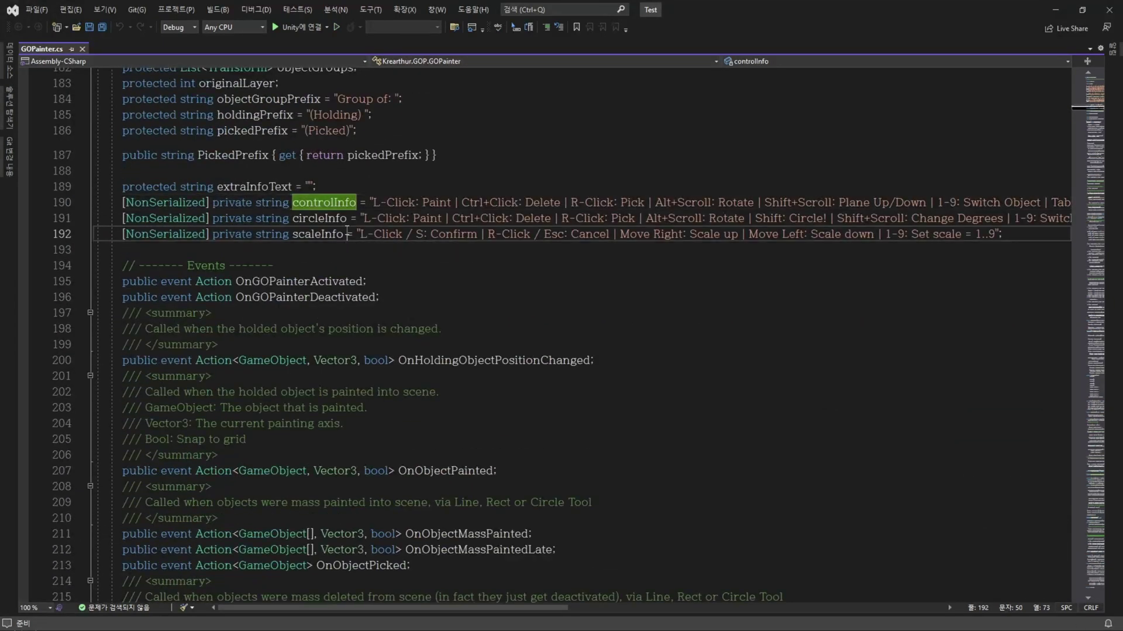
pyautogui.click(322, 203)
pyautogui.doubleClick(323, 203)
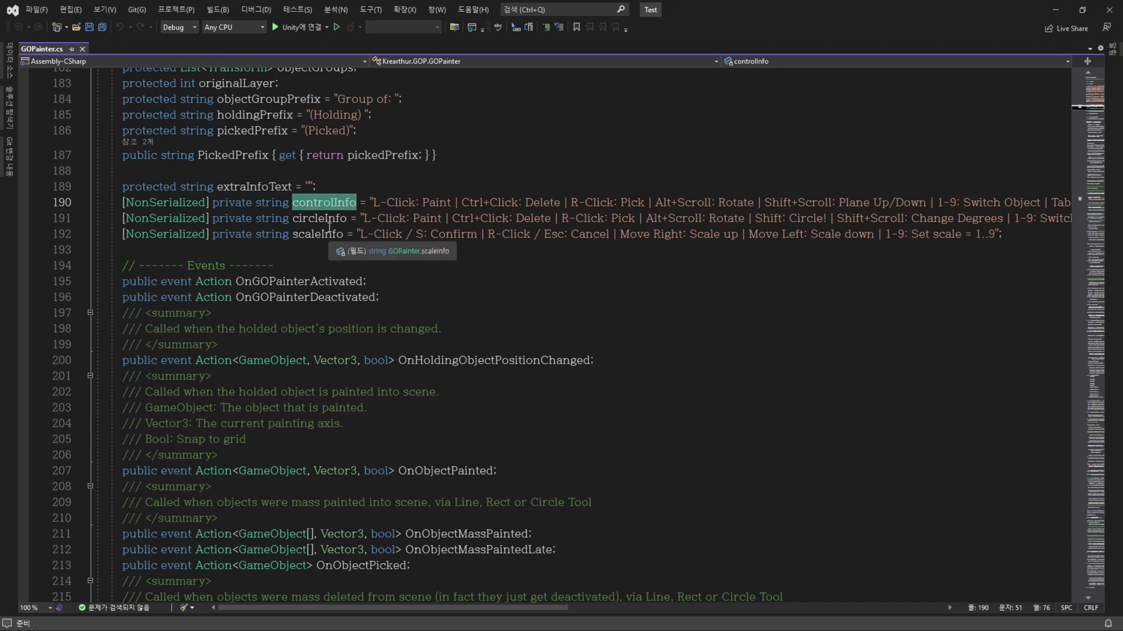
# Step: Find the next use of controlInfo in the document and go to the definition of the DrawGUI method called below it
pyautogui.hotkey('ctrl', 'f')
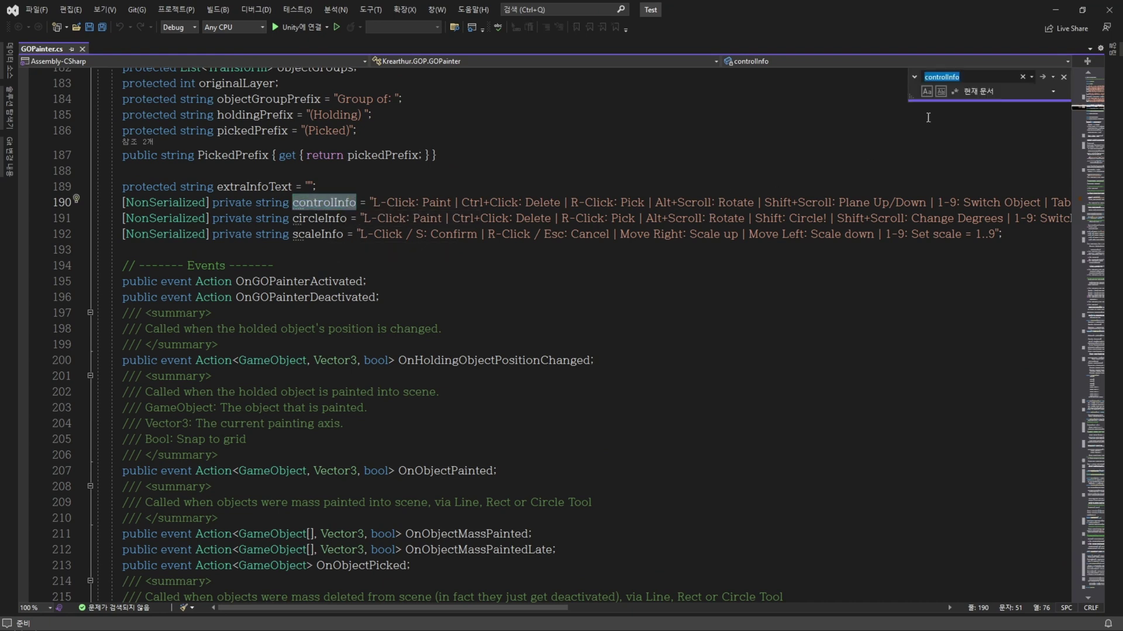
pyautogui.click(1045, 76)
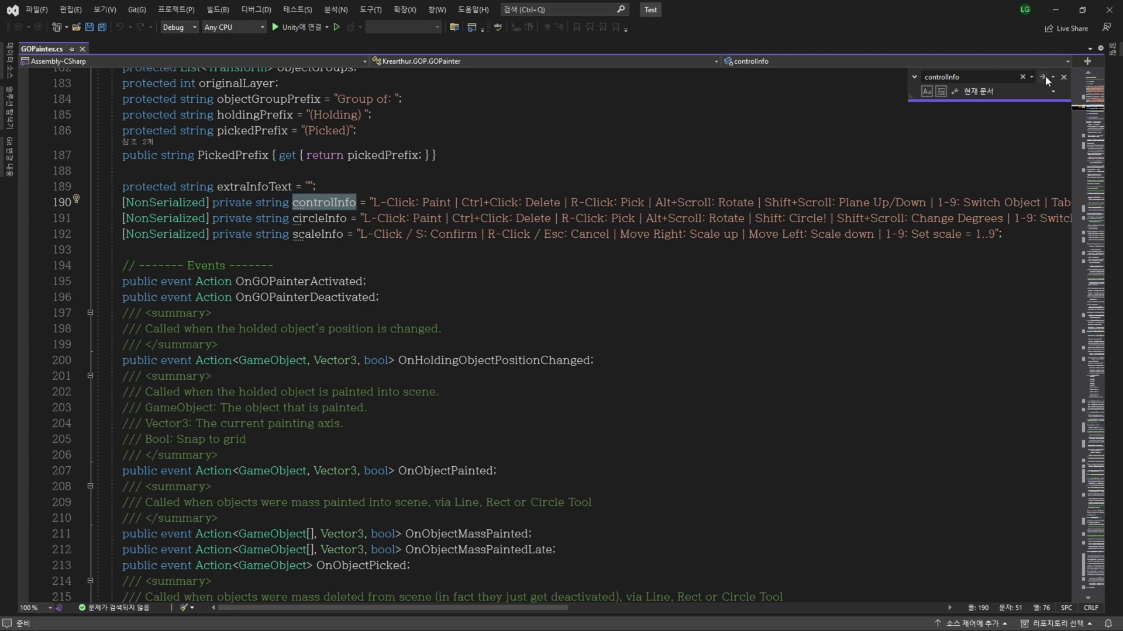
pyautogui.click(1044, 76)
pyautogui.scroll(-7, 310, 316)
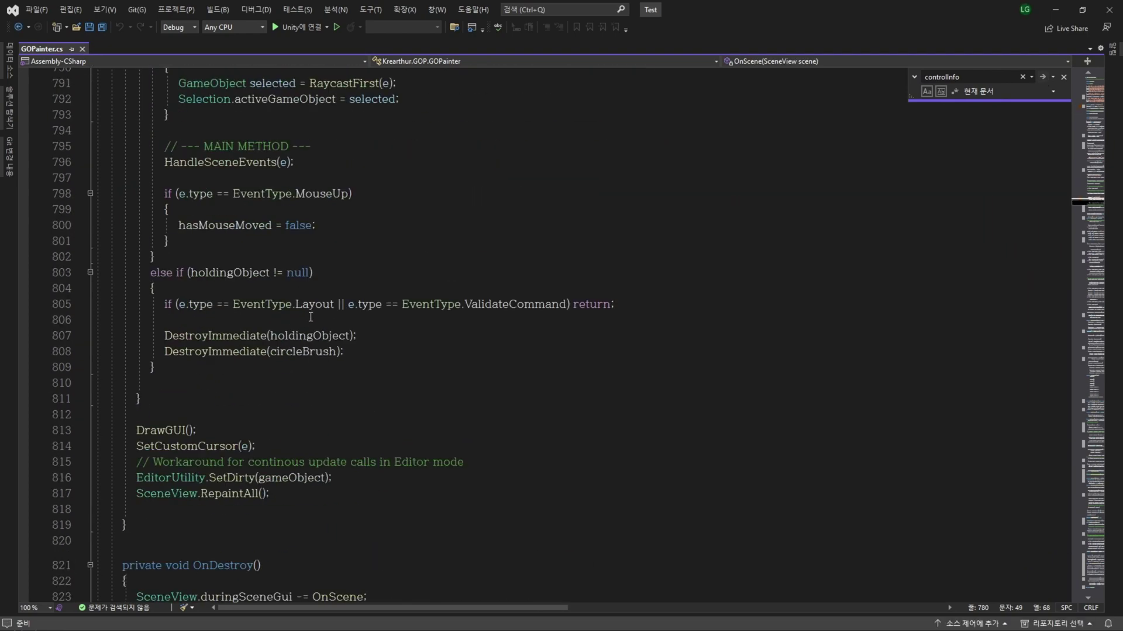
pyautogui.scroll(-3, 311, 316)
pyautogui.click(165, 288)
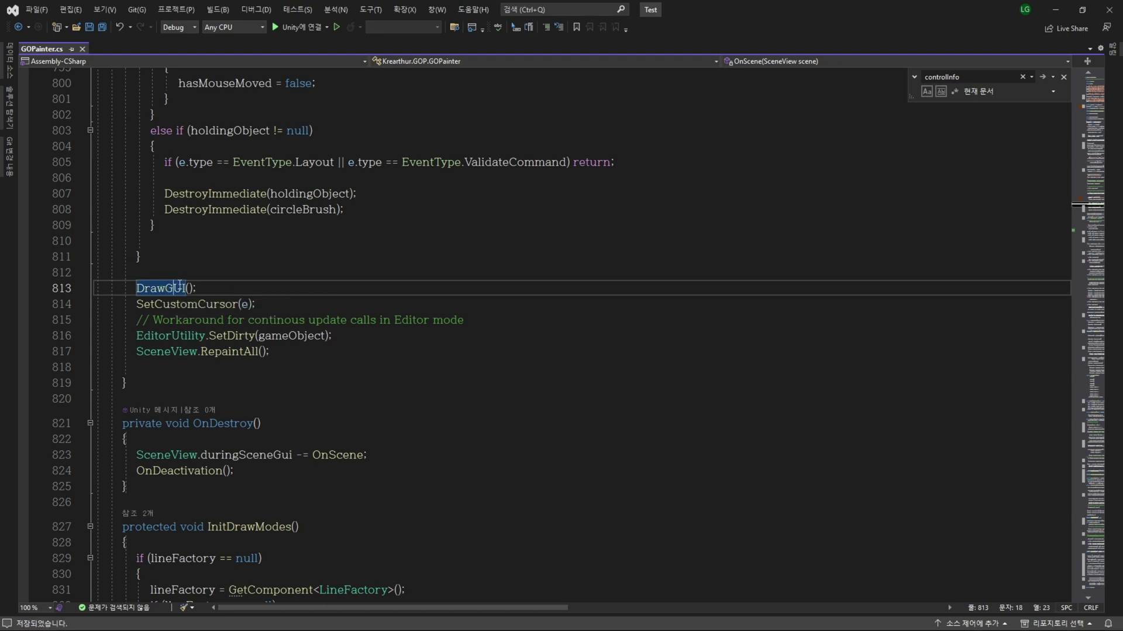
pyautogui.press('F12')
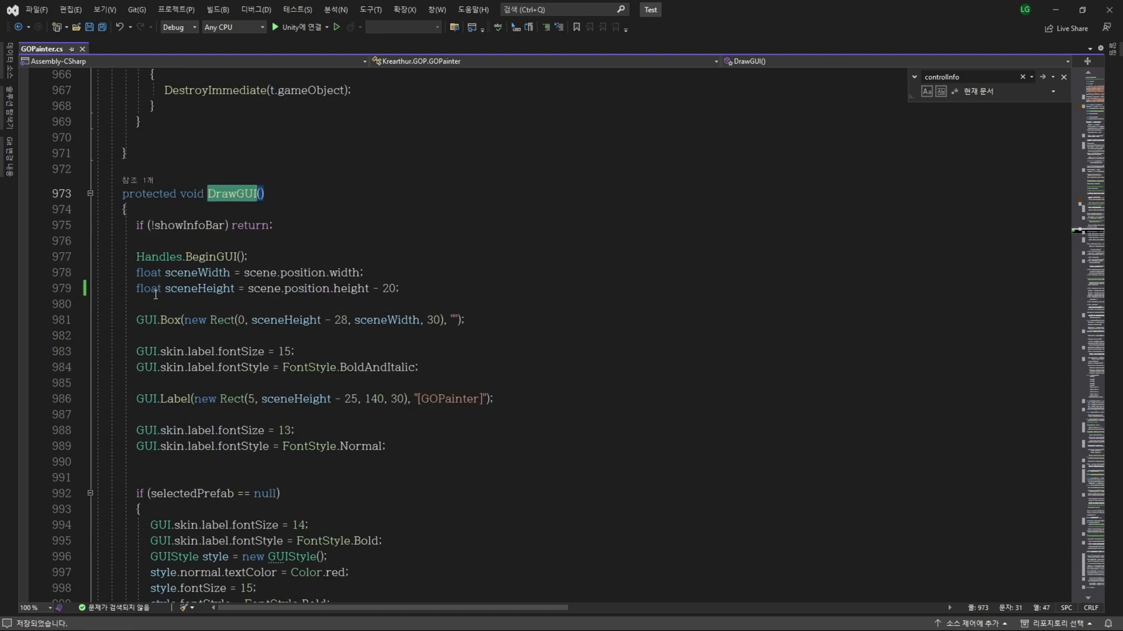
# Step: Change the sceneHeight line in DrawGUI to scene.position.height - 70 and save the script
pyautogui.moveTo(137, 288); pyautogui.dragTo(397, 296)
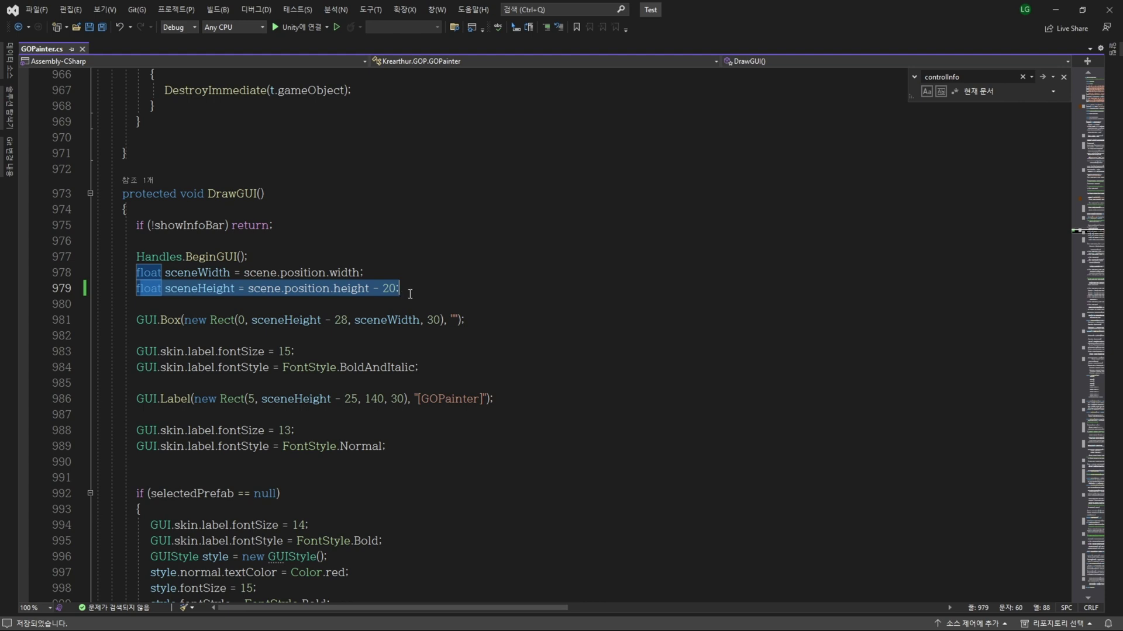
pyautogui.click(388, 289)
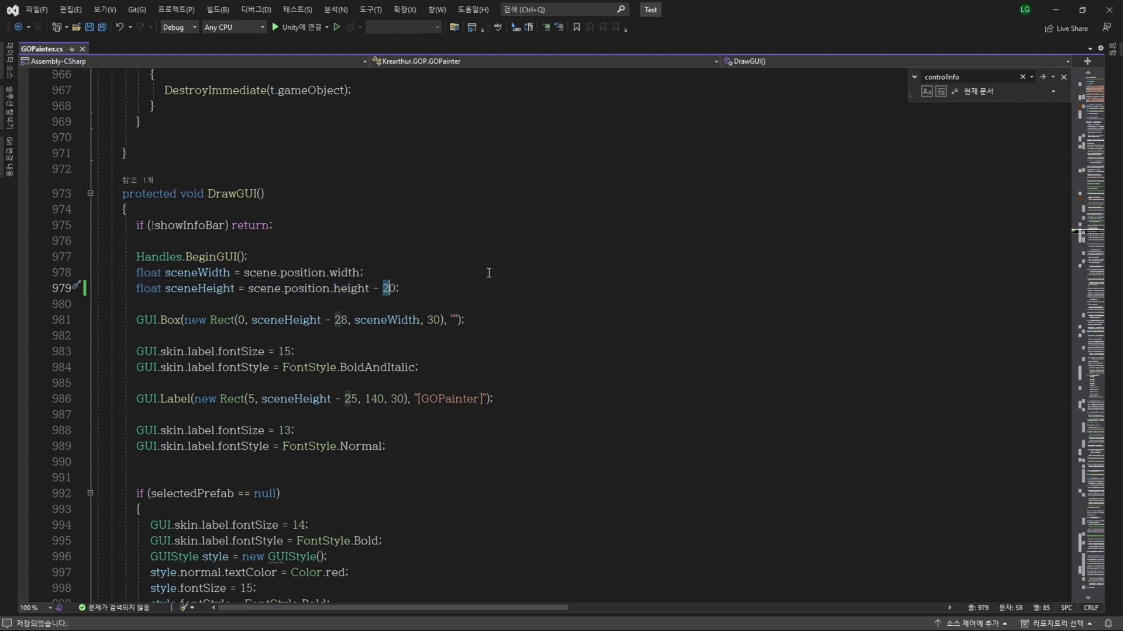
pyautogui.write('7')
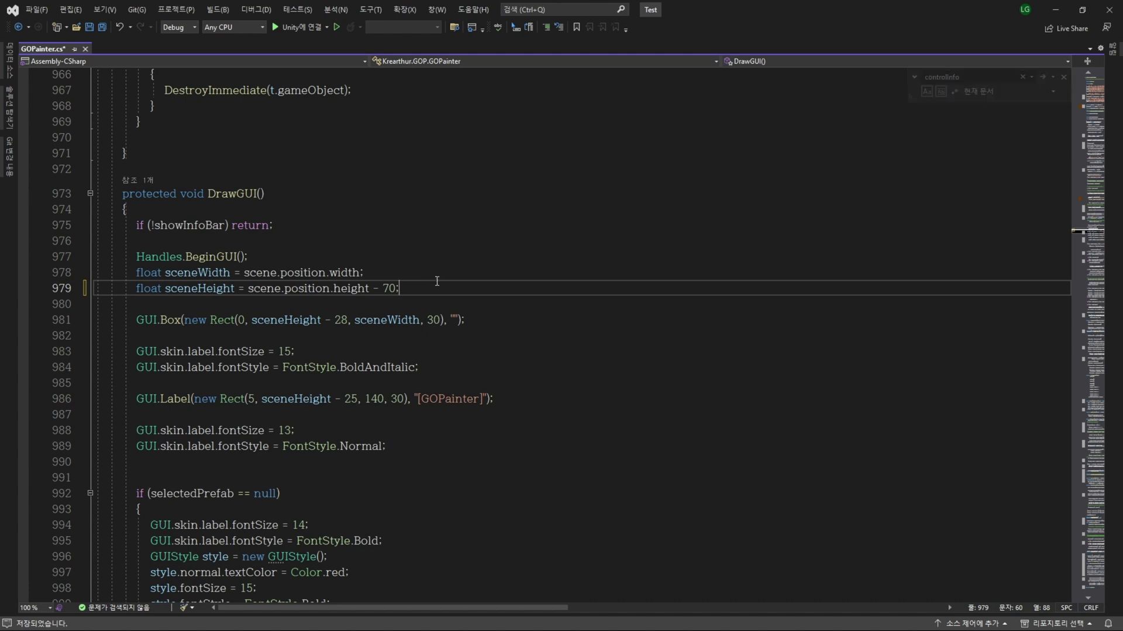
pyautogui.hotkey('ctrl', 's')
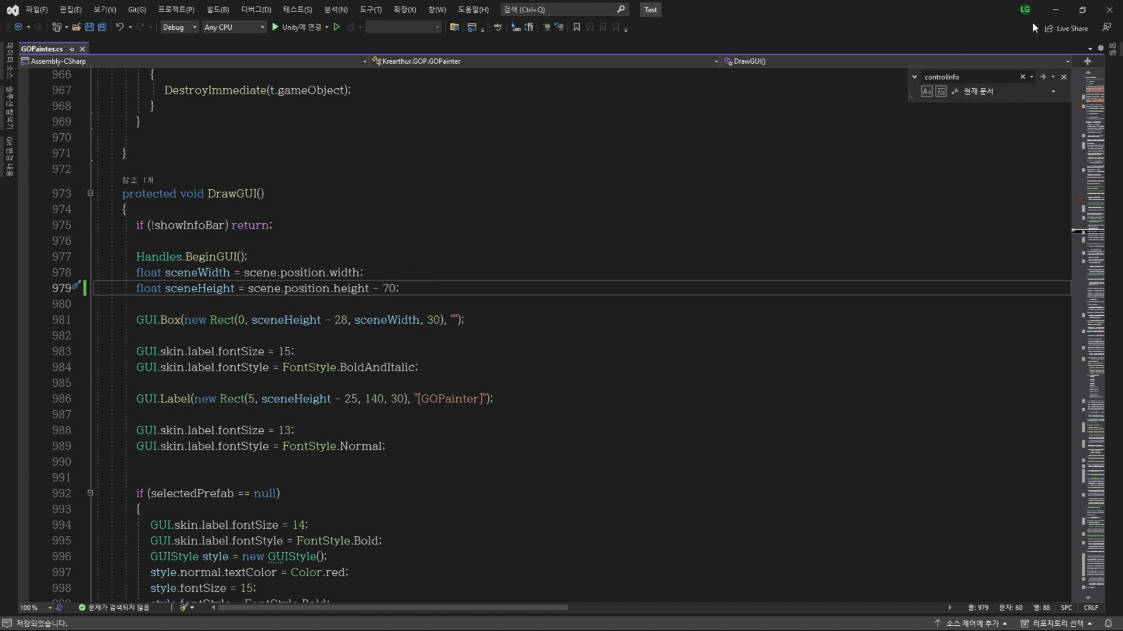
# Step: Return to Unity, select the [GOPainter] object and activate its painting mode in the scene
pyautogui.click(1056, 9)
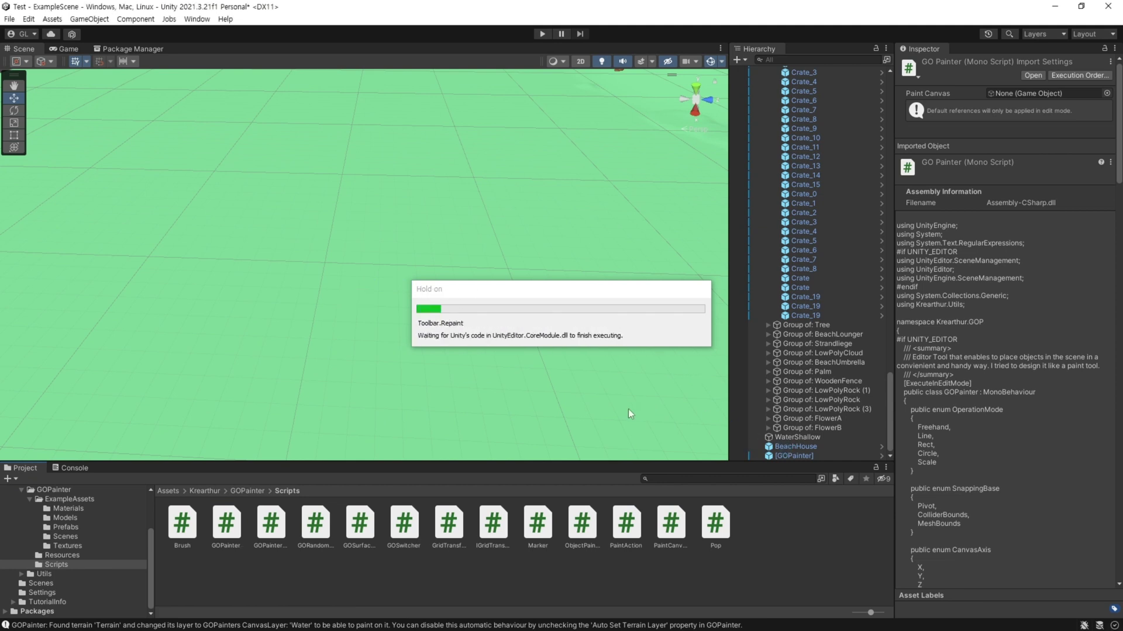
pyautogui.click(800, 456)
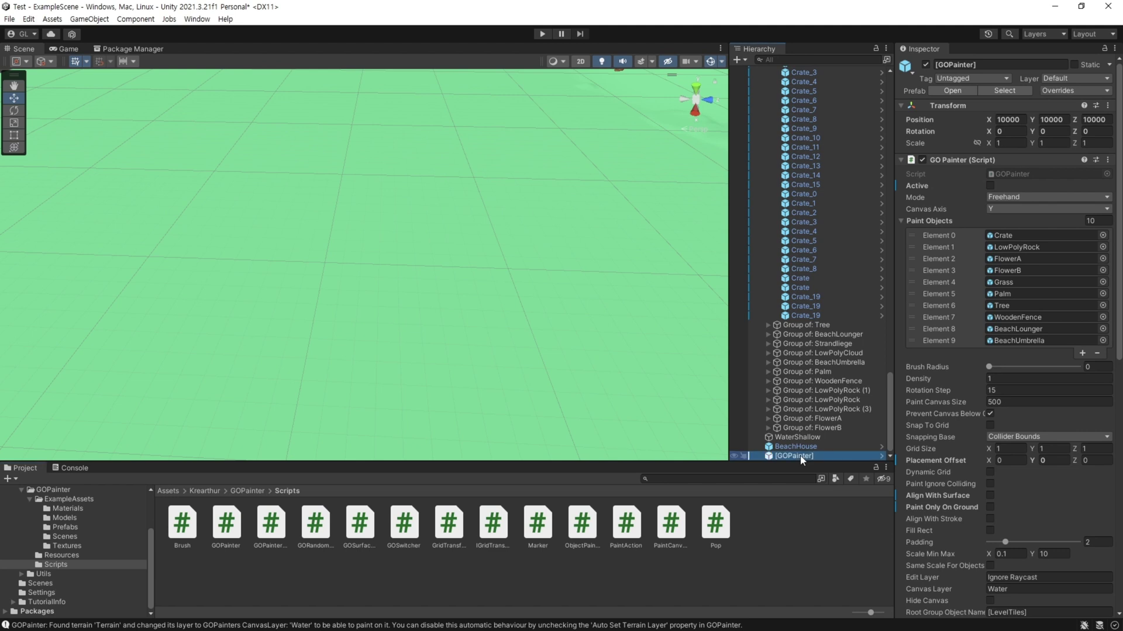
pyautogui.moveTo(340, 327); pyautogui.dragTo(381, 310, button='right')
pyautogui.press('Tab')
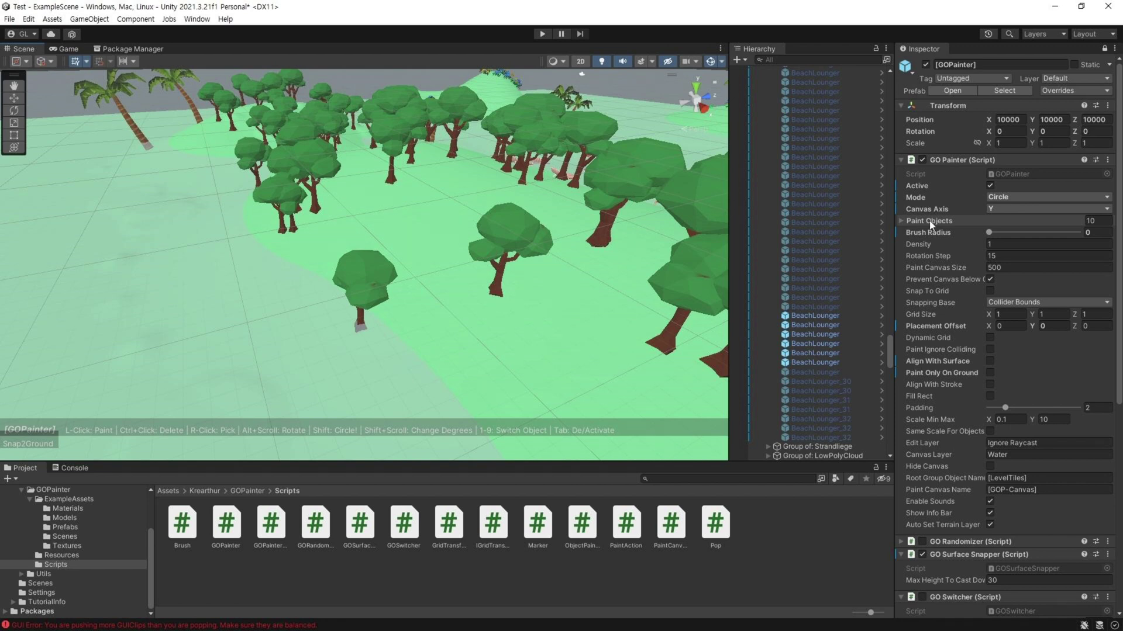
# Step: Expand the Paint Objects list and assign the BeachHouse prefab to Element 0
pyautogui.moveTo(930, 223)
pyautogui.click(901, 220)
pyautogui.click(1021, 236)
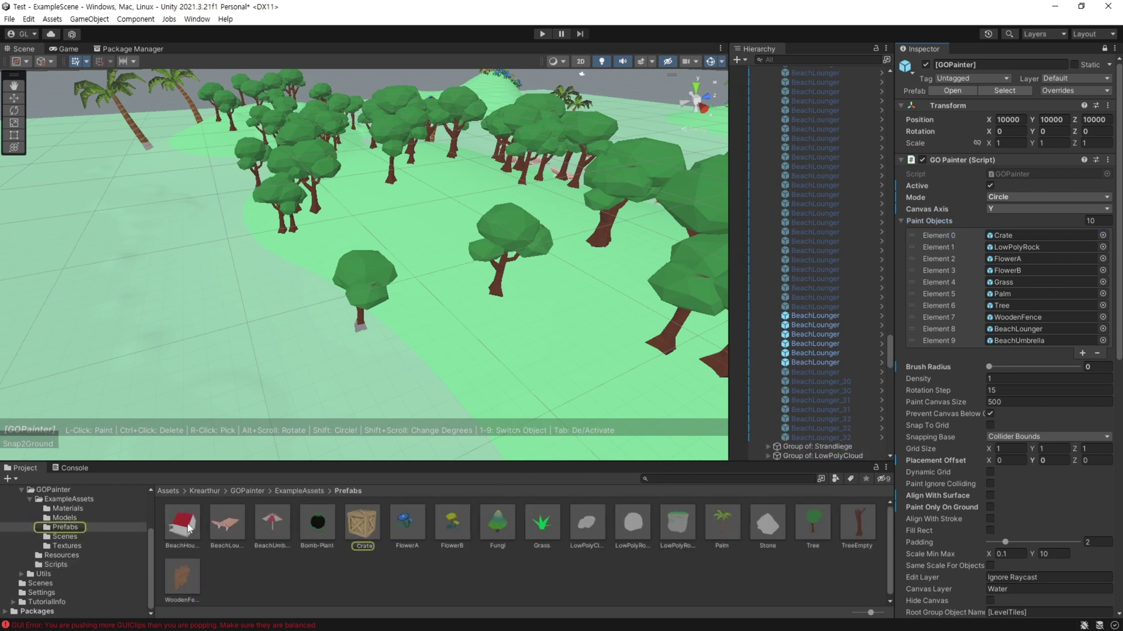
pyautogui.moveTo(188, 528); pyautogui.dragTo(1008, 230)
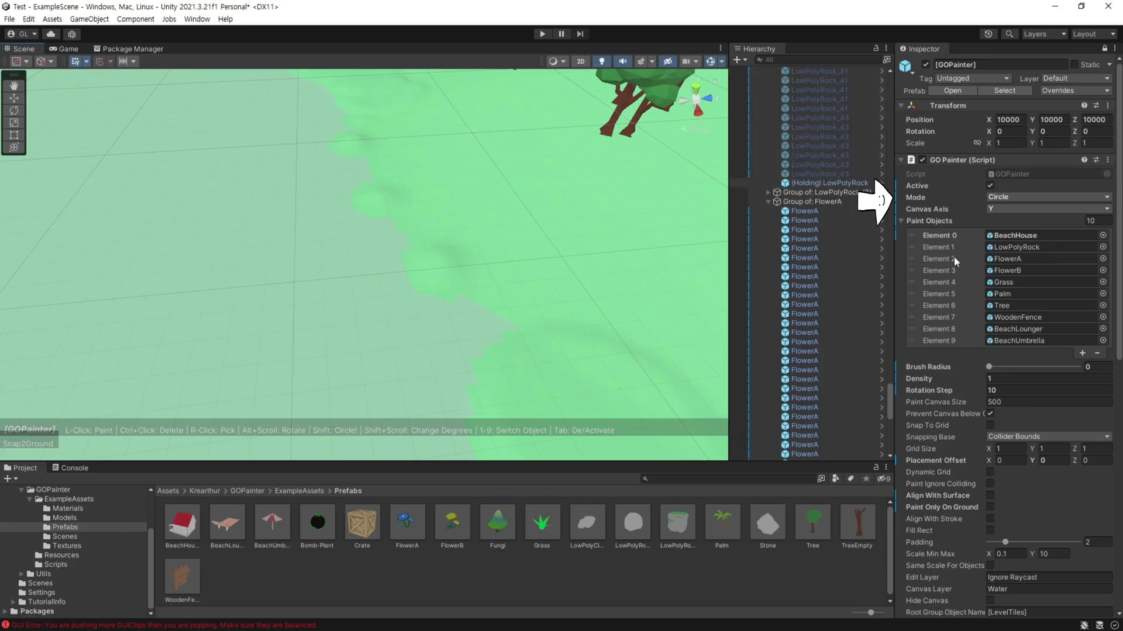
# Step: Set the painting mode to Freehand with Density 0 and paint a row of LowPolyRock objects across the sand
pyautogui.click(1009, 196)
pyautogui.click(1011, 209)
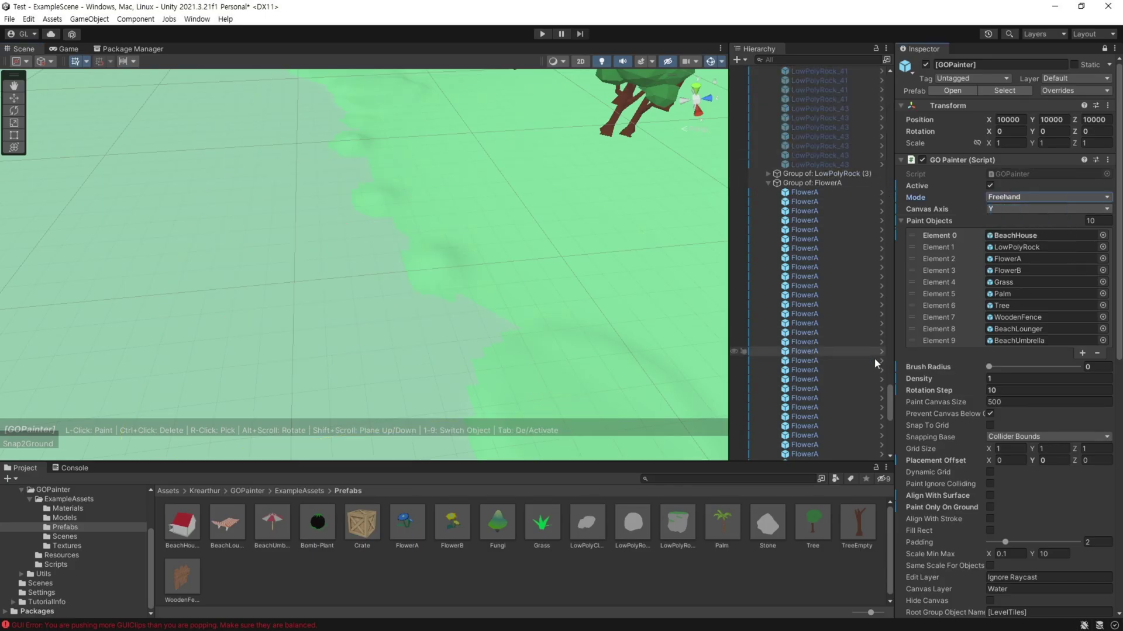
pyautogui.click(1015, 379)
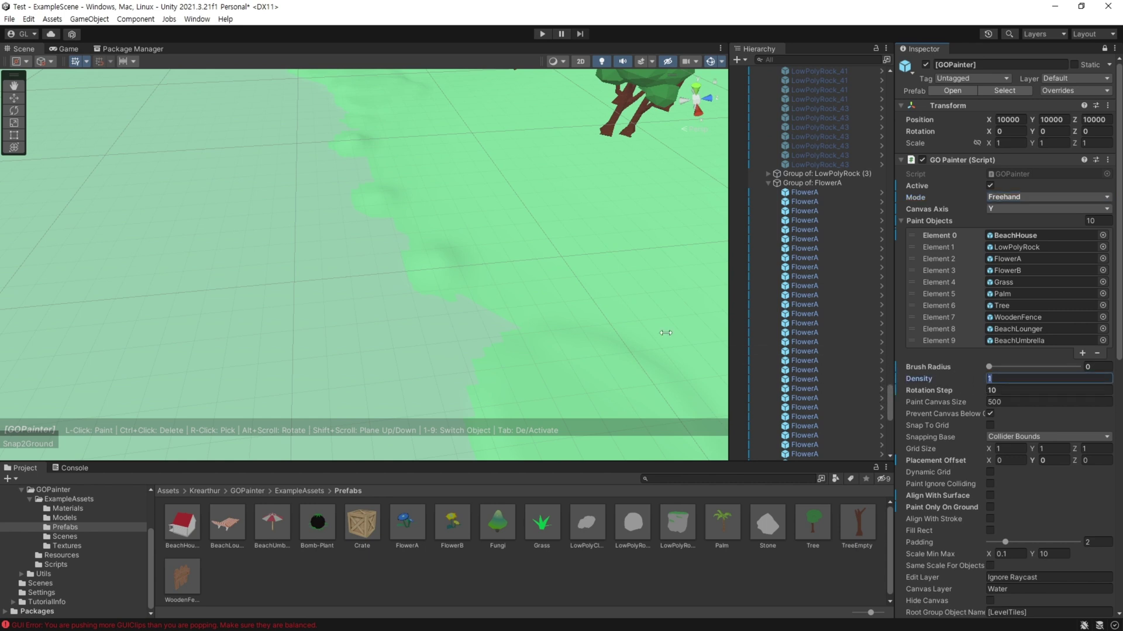
pyautogui.write('0')
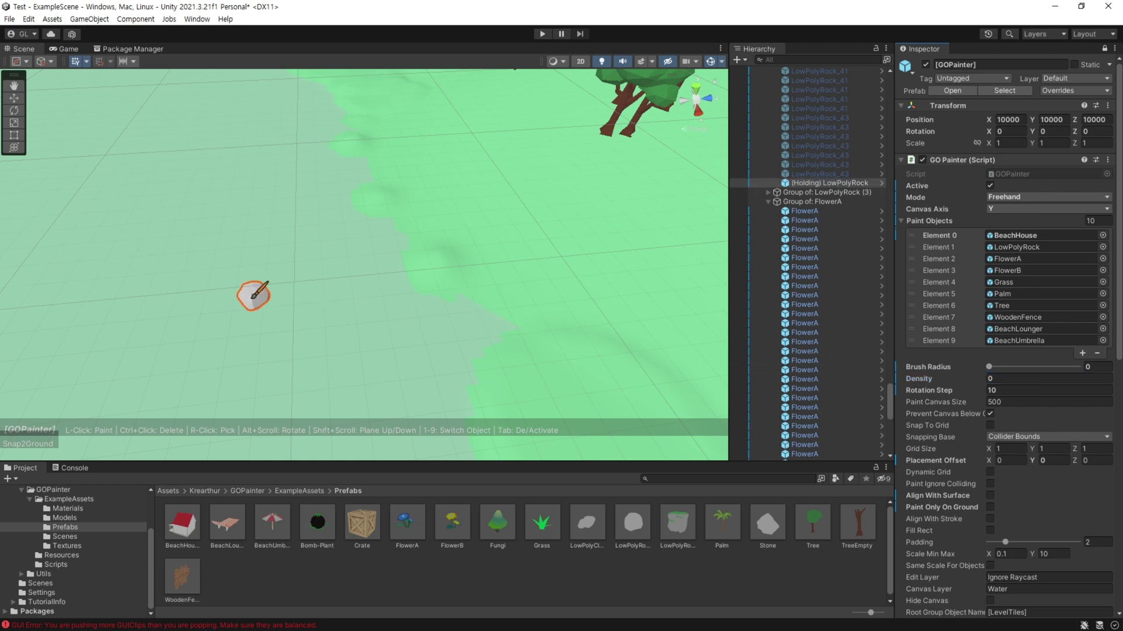
pyautogui.moveTo(106, 243)
pyautogui.mouseDown()
pyautogui.moveTo(177, 286)
pyautogui.moveTo(464, 293)
pyautogui.moveTo(477, 270)
pyautogui.mouseUp()
# Step: Set Density to 1 and paint a second row of rocks below the first one
pyautogui.click(928, 380)
pyautogui.moveTo(119, 321); pyautogui.dragTo(476, 369)
pyautogui.click(1014, 379)
pyautogui.write('1')
# Step: Set Density to 2 and paint a third, more widely spaced row of rocks
pyautogui.click(1014, 381)
pyautogui.write('2')
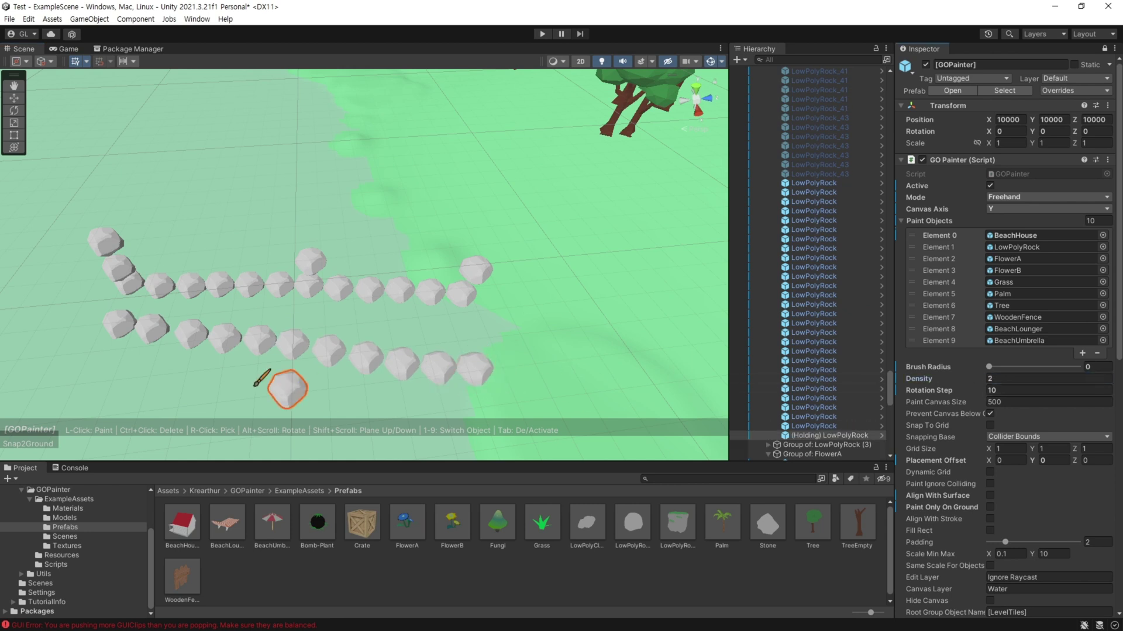
pyautogui.moveTo(101, 363); pyautogui.dragTo(480, 437)
# Step: Set Density to 3 and paint a fourth row of rocks below the others
pyautogui.moveTo(369, 379); pyautogui.dragTo(393, 228, button='middle')
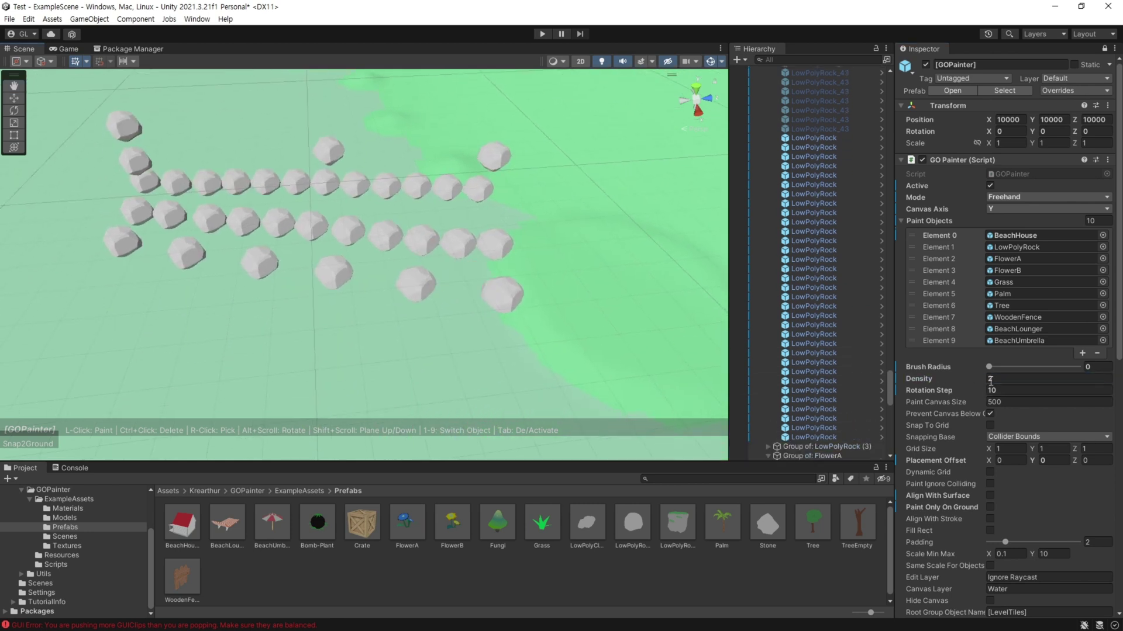
pyautogui.click(1012, 380)
pyautogui.write('3')
pyautogui.moveTo(98, 318); pyautogui.dragTo(503, 383)
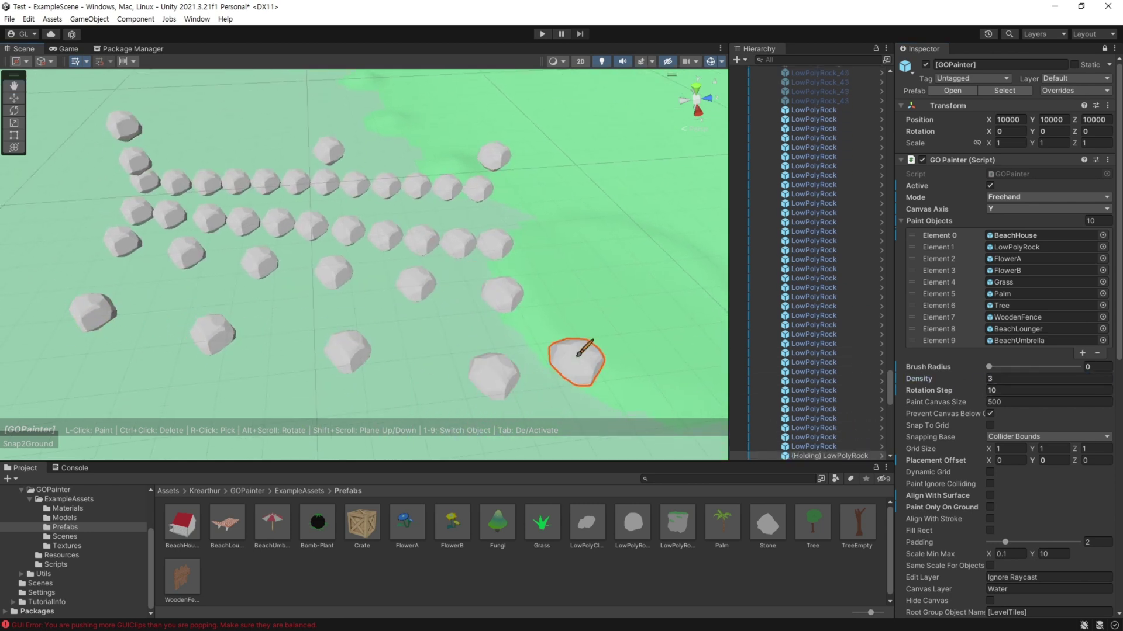
# Step: Set Density to 4 and paint a fifth row of rocks below the others
pyautogui.scroll(-4, 395, 357)
pyautogui.moveTo(395, 358); pyautogui.dragTo(388, 295, button='middle')
pyautogui.moveTo(1011, 380); pyautogui.dragTo(966, 380)
pyautogui.press('BackSpace')
pyautogui.write('4')
pyautogui.moveTo(111, 290); pyautogui.dragTo(539, 349)
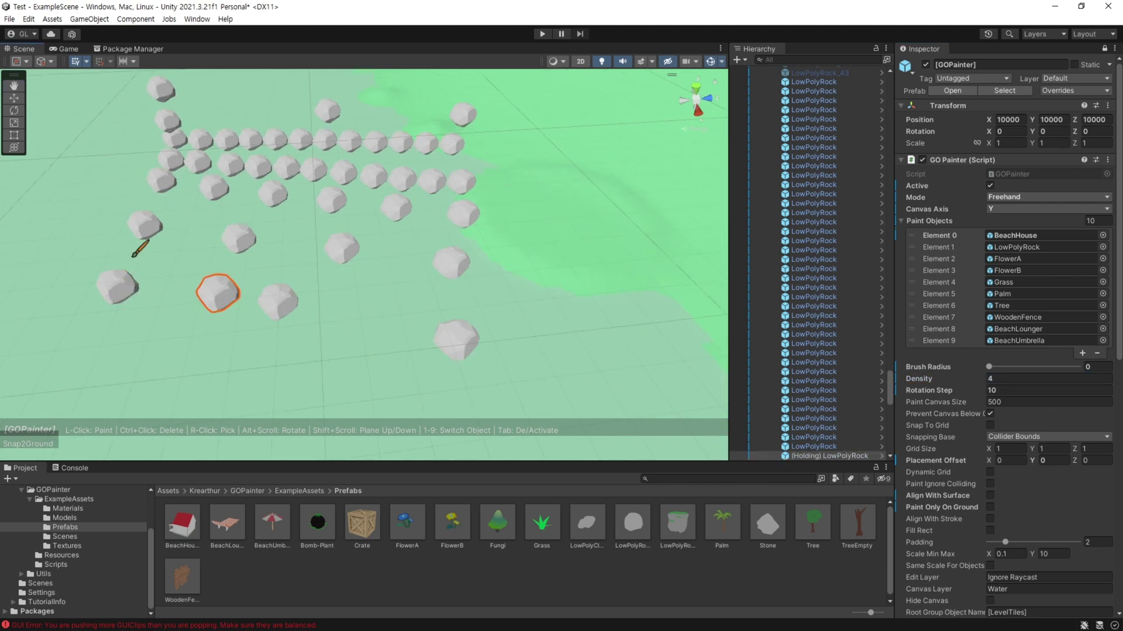
# Step: Paint rocks freehand on the sand at Density 0, both loosely and in grid-aligned rows with Snap To Grid enabled
pyautogui.moveTo(917, 379)
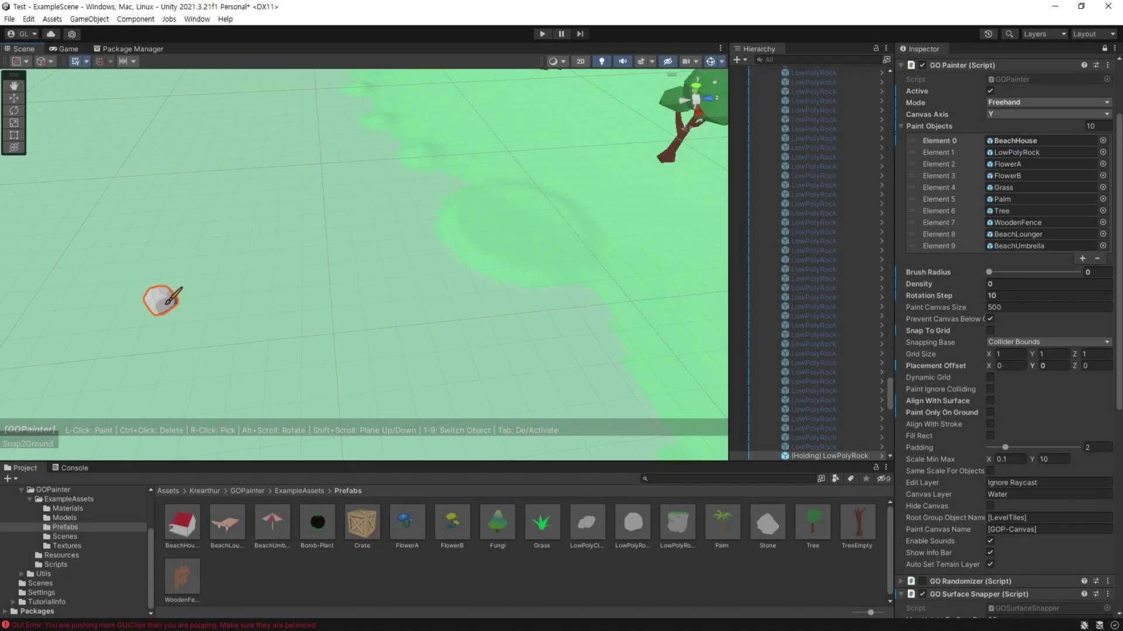
pyautogui.moveTo(170, 297)
pyautogui.mouseDown()
pyautogui.moveTo(448, 296)
pyautogui.moveTo(213, 300)
pyautogui.mouseUp()
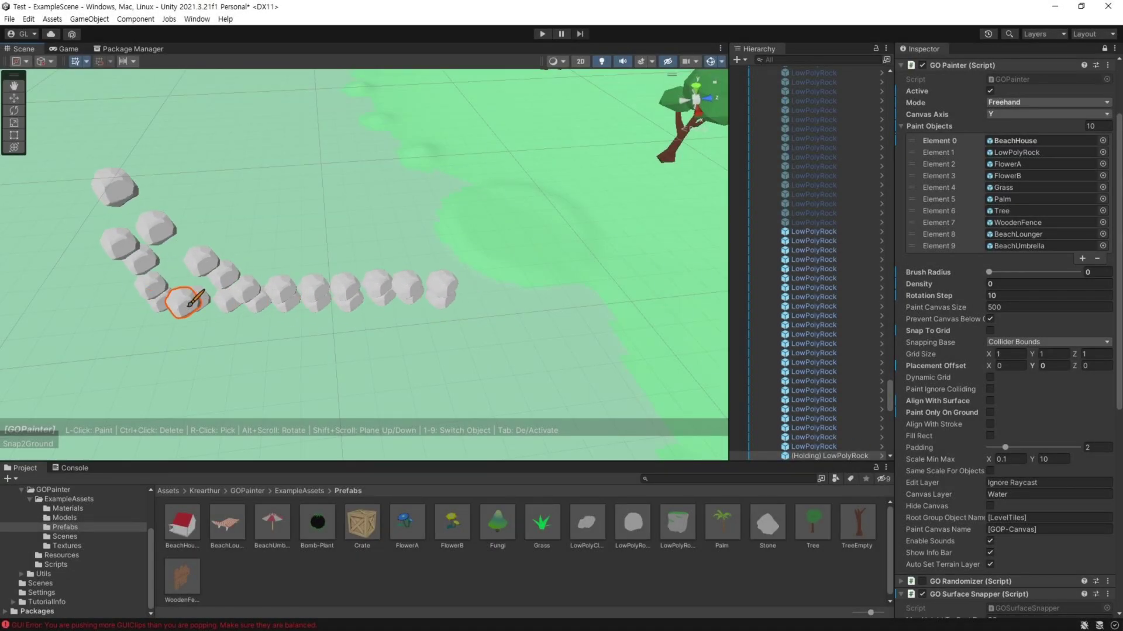
pyautogui.moveTo(163, 365)
pyautogui.mouseDown()
pyautogui.moveTo(111, 371)
pyautogui.moveTo(417, 365)
pyautogui.moveTo(85, 400)
pyautogui.moveTo(480, 351)
pyautogui.moveTo(87, 403)
pyautogui.moveTo(417, 358)
pyautogui.moveTo(336, 352)
pyautogui.moveTo(64, 387)
pyautogui.mouseUp()
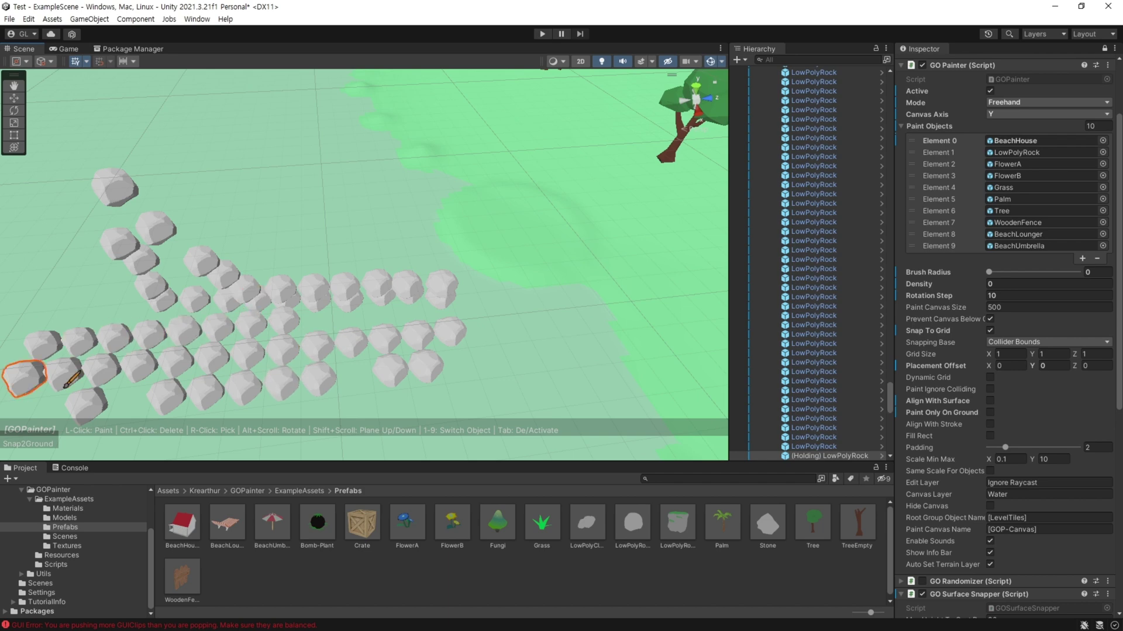
pyautogui.moveTo(403, 383); pyautogui.dragTo(350, 359)
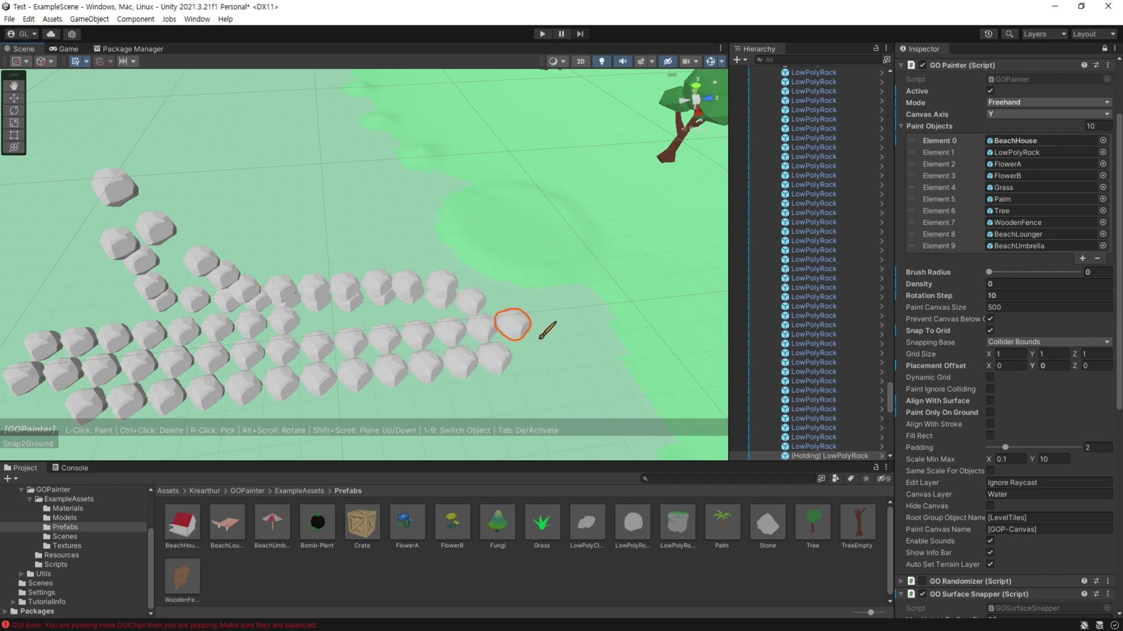
pyautogui.moveTo(540, 338); pyautogui.dragTo(328, 251)
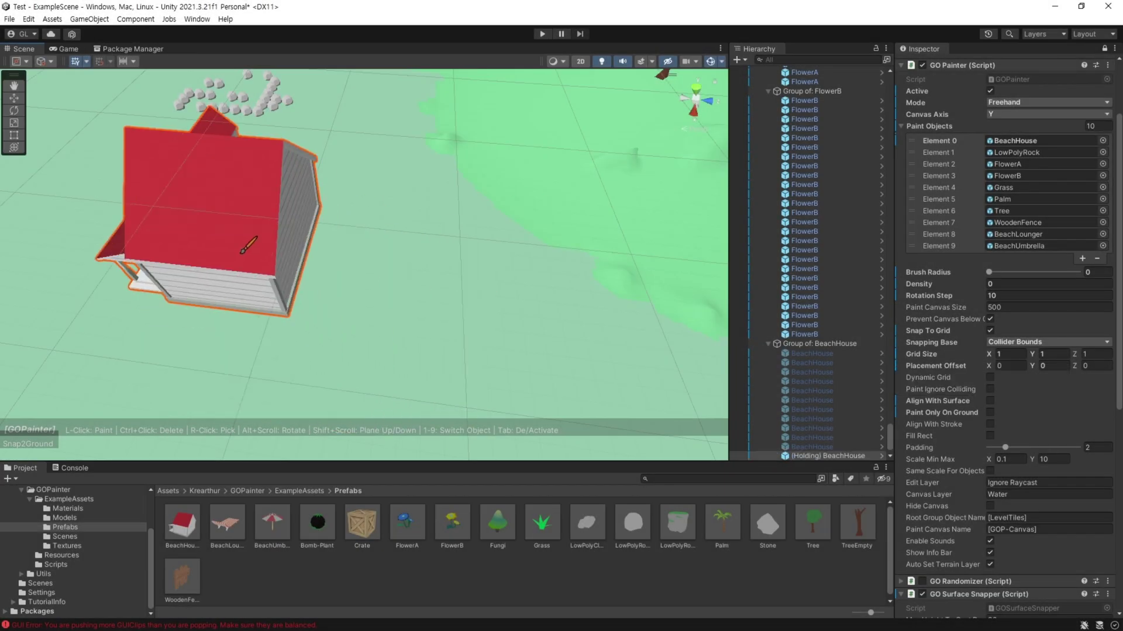
# Step: Paint a row of BeachHouse objects with Snap To Grid and Dynamic Grid enabled, and delete the painted houses again
pyautogui.click(275, 250)
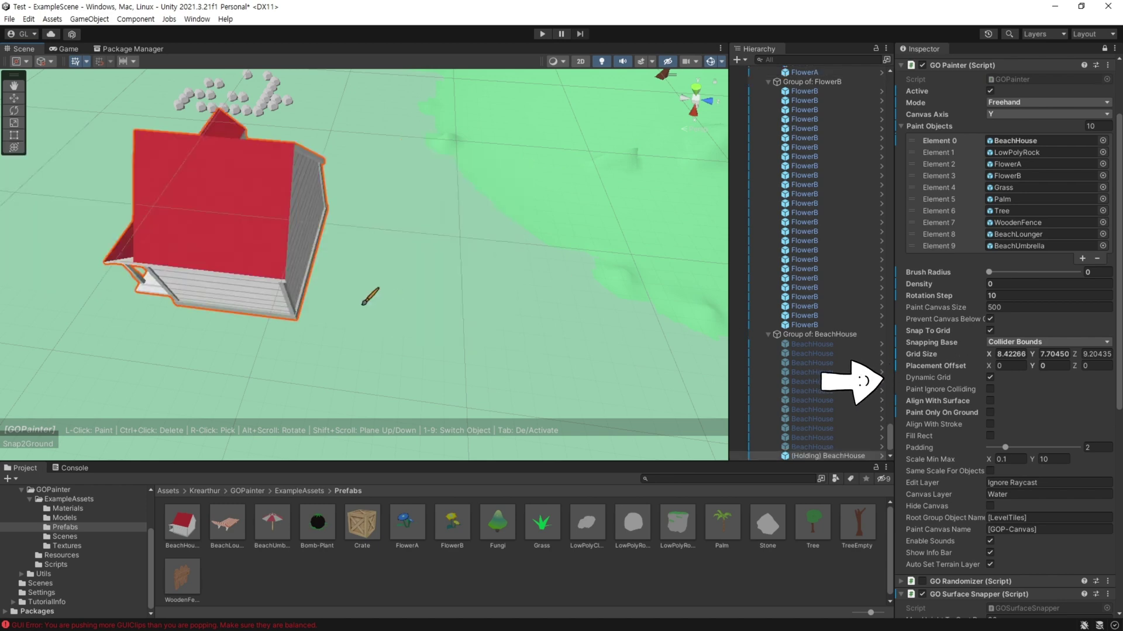
pyautogui.moveTo(370, 297); pyautogui.dragTo(579, 299)
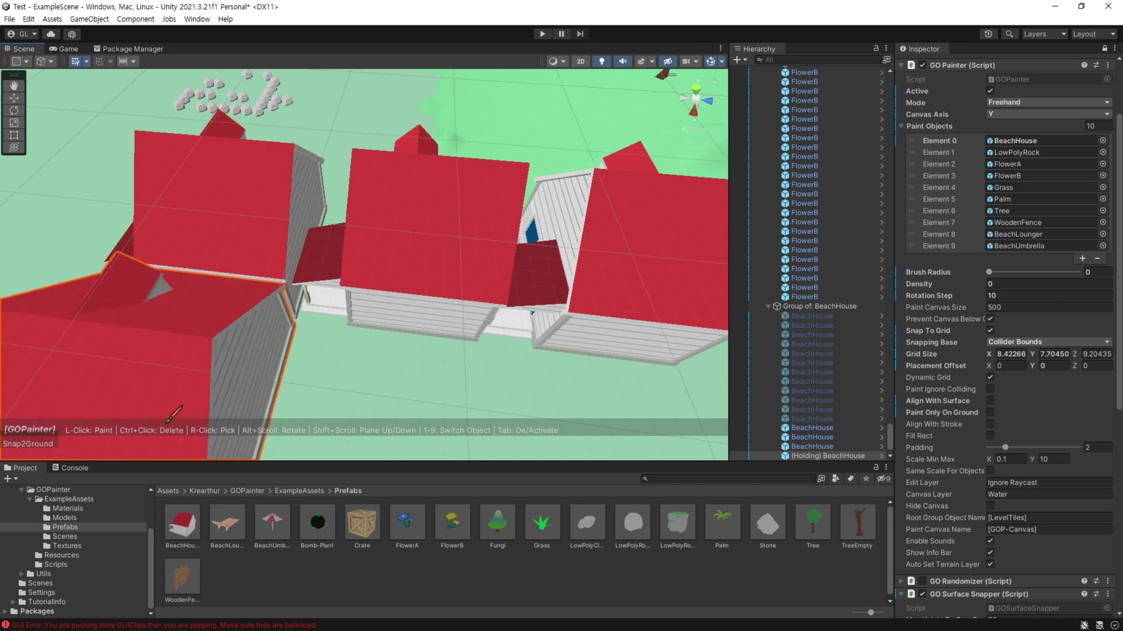
pyautogui.keyDown('ctrl'); pyautogui.moveTo(199, 287); pyautogui.dragTo(599, 301); pyautogui.keyUp('ctrl')
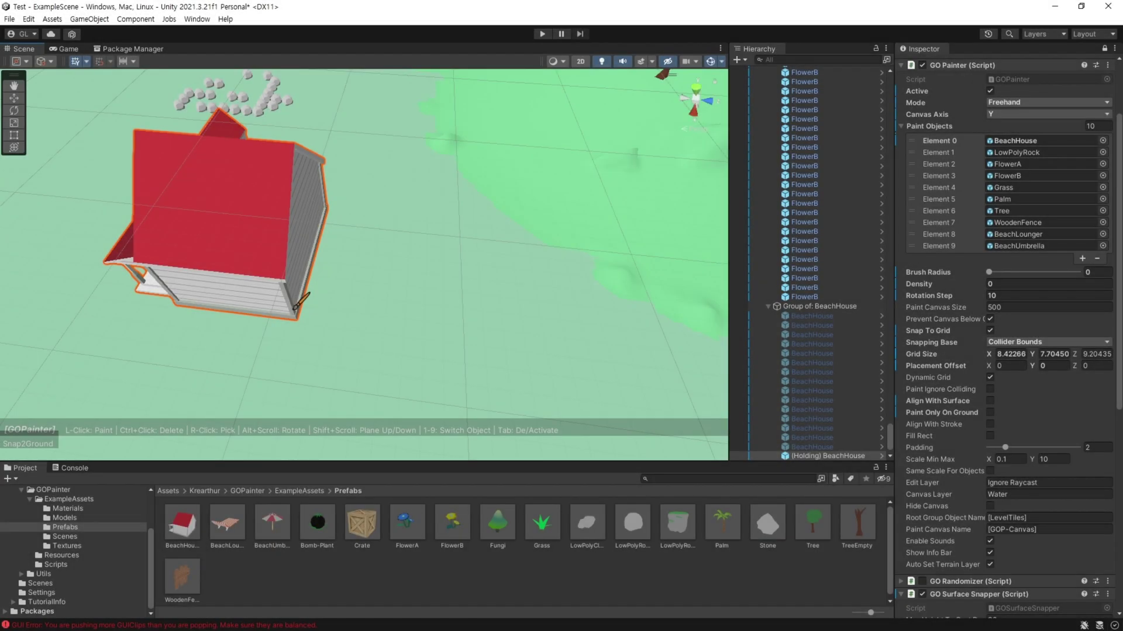
# Step: Enable Paint Ignore Colliding with Dynamic Grid off and place a BeachHouse on the sand
pyautogui.moveTo(935, 391)
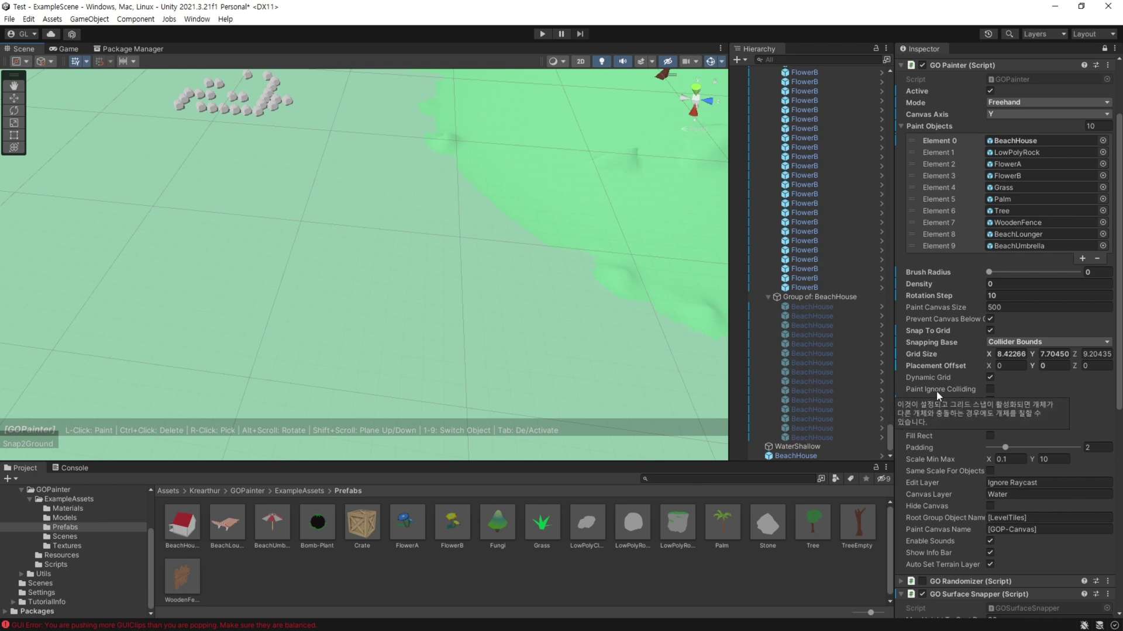
pyautogui.click(990, 389)
pyautogui.click(241, 273)
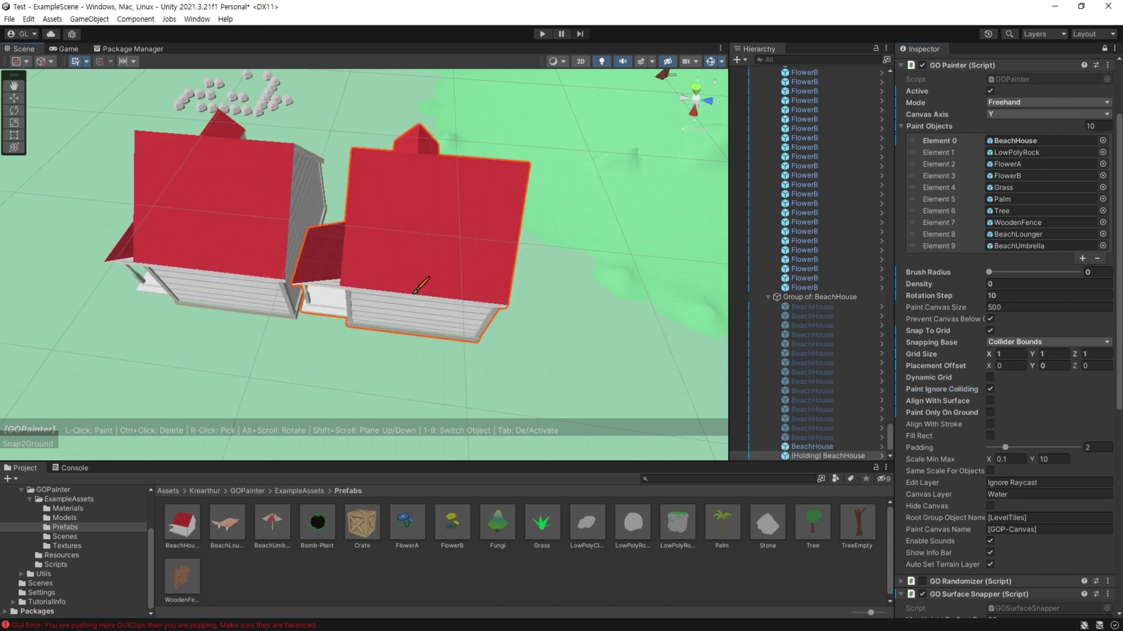
# Step: Place more BeachHouses side by side on the sand next to the first one, with Paint Ignore Colliding enabled
pyautogui.click(366, 261)
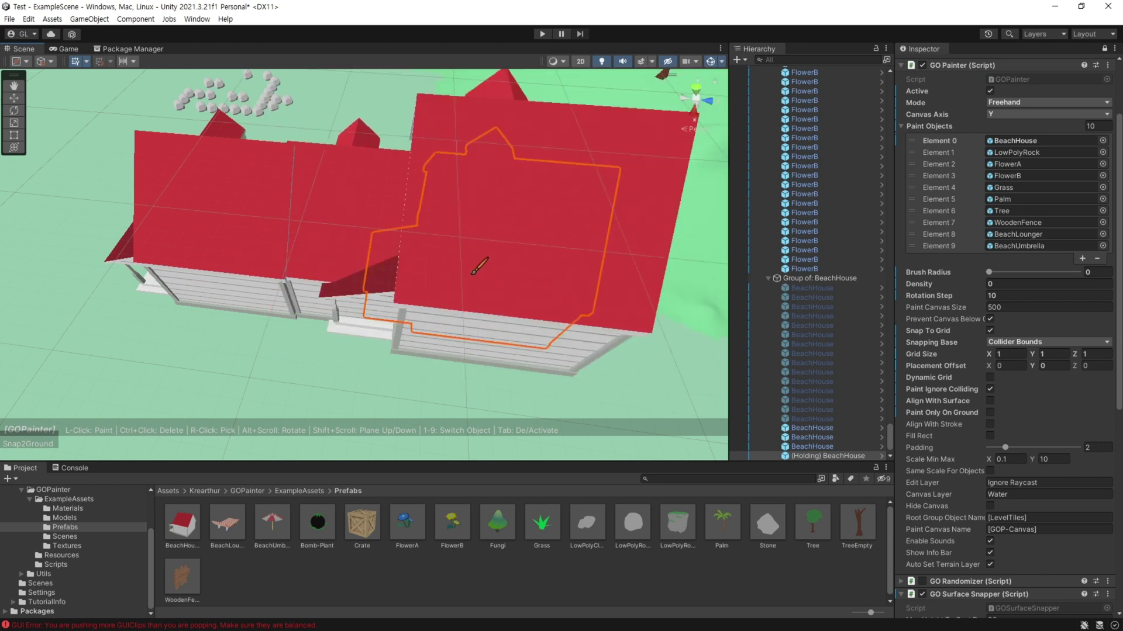
pyautogui.click(490, 284)
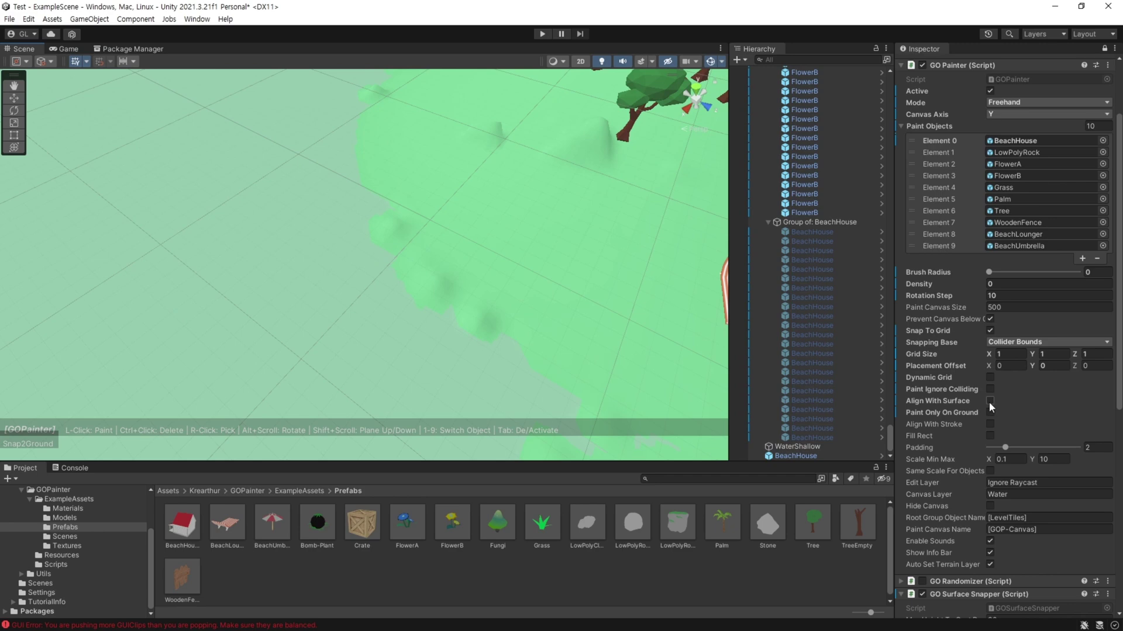
# Step: Enable Align With Surface and try placing BeachHouses on the existing house and the shoreline, toggling the option off and on to compare
pyautogui.click(989, 401)
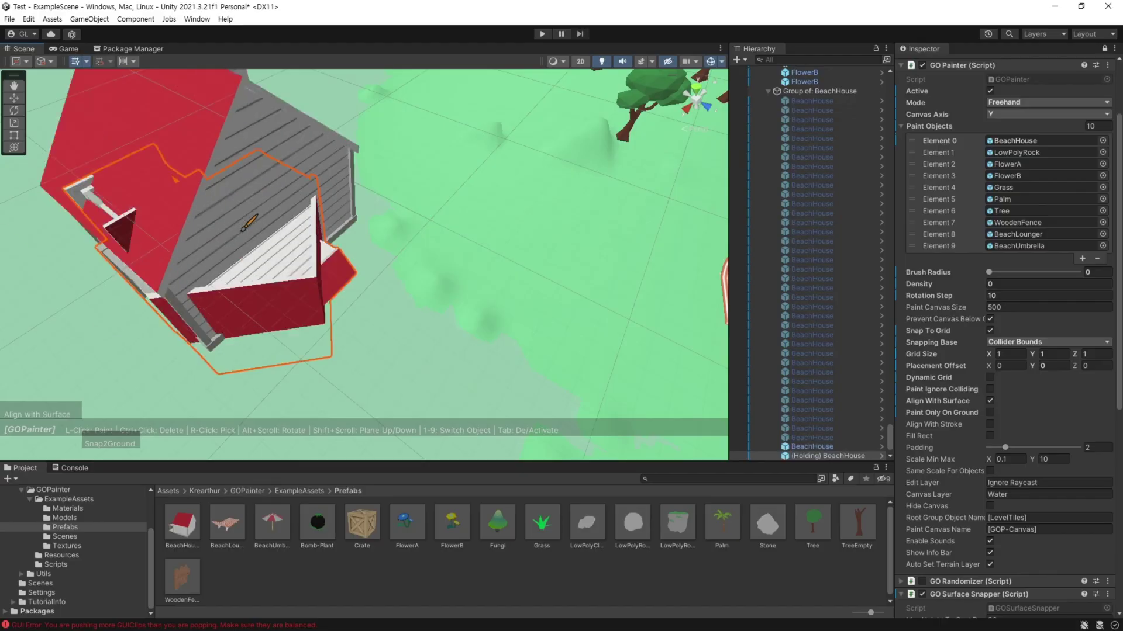
pyautogui.click(211, 199)
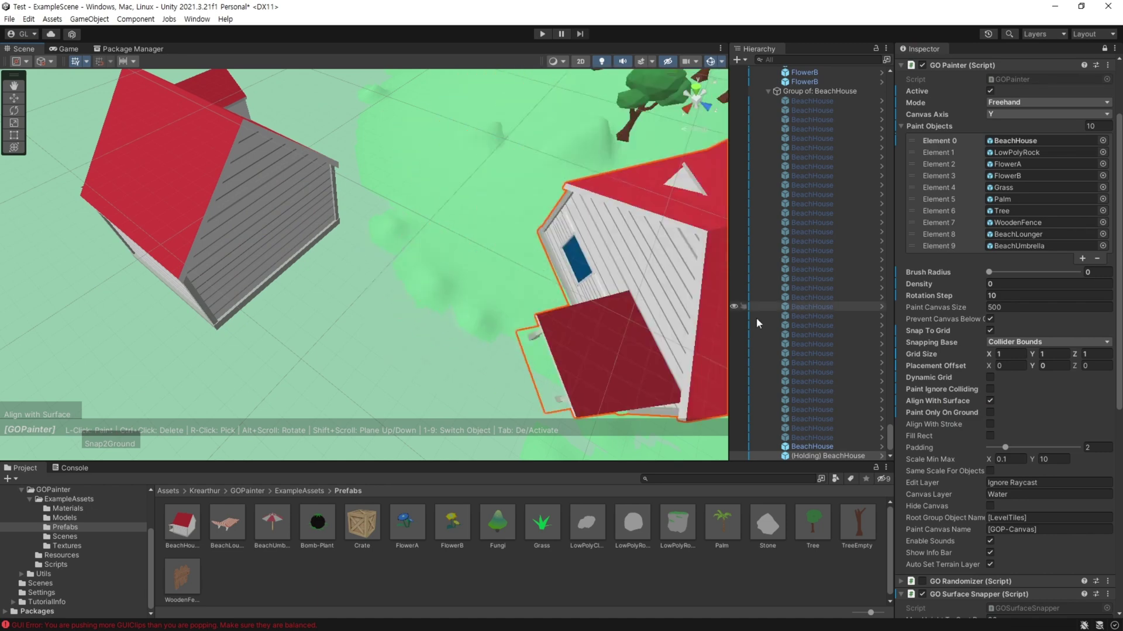
pyautogui.click(989, 400)
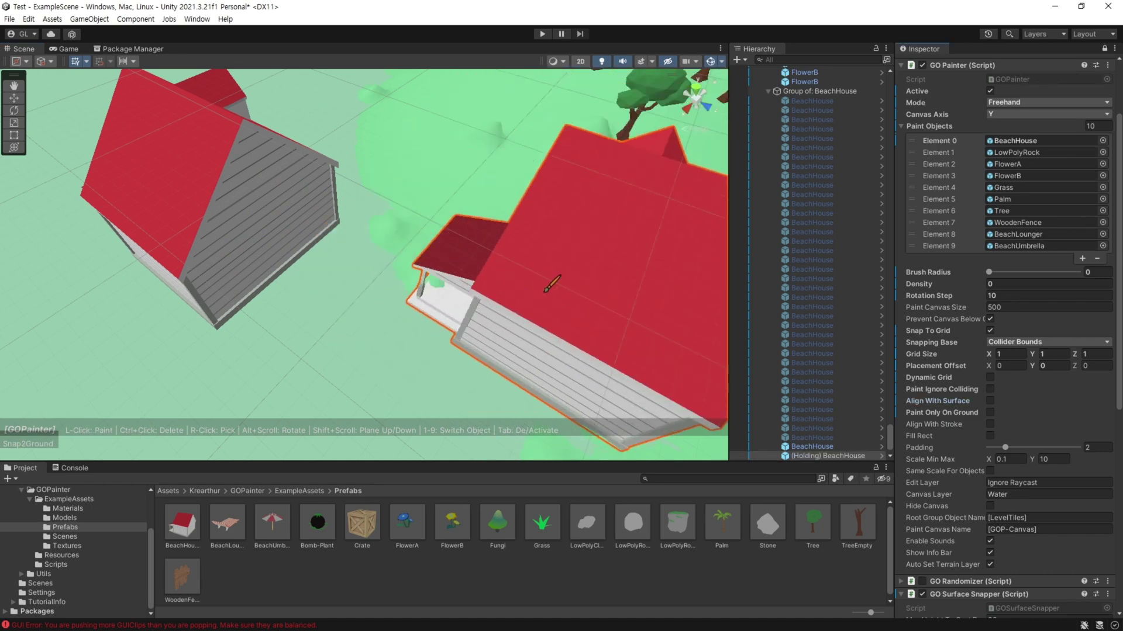
pyautogui.click(989, 400)
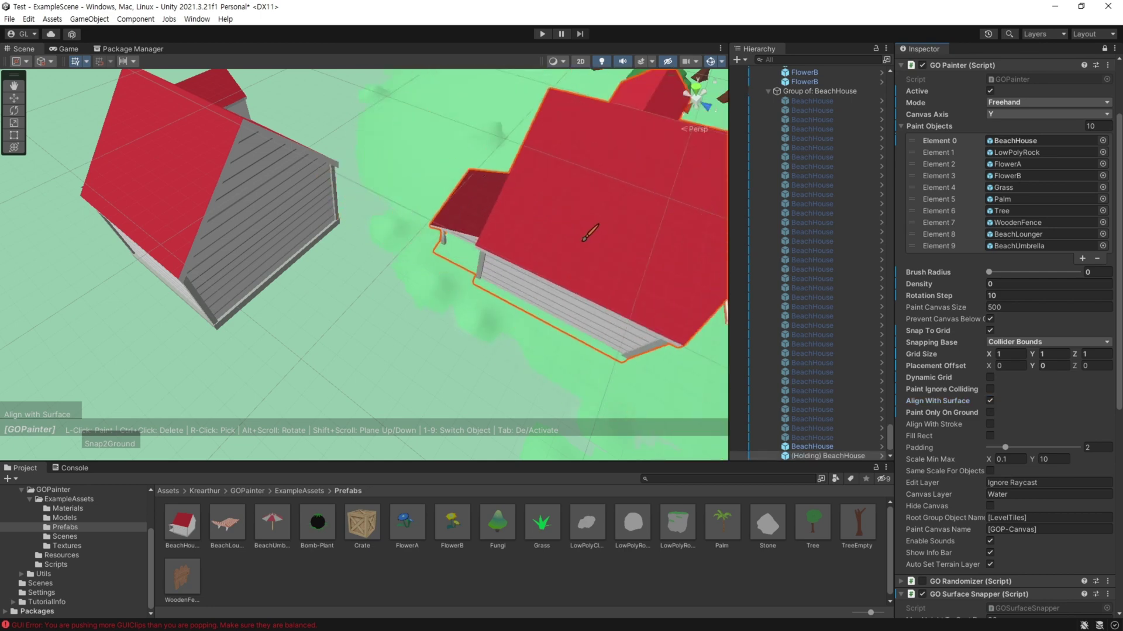
pyautogui.click(597, 240)
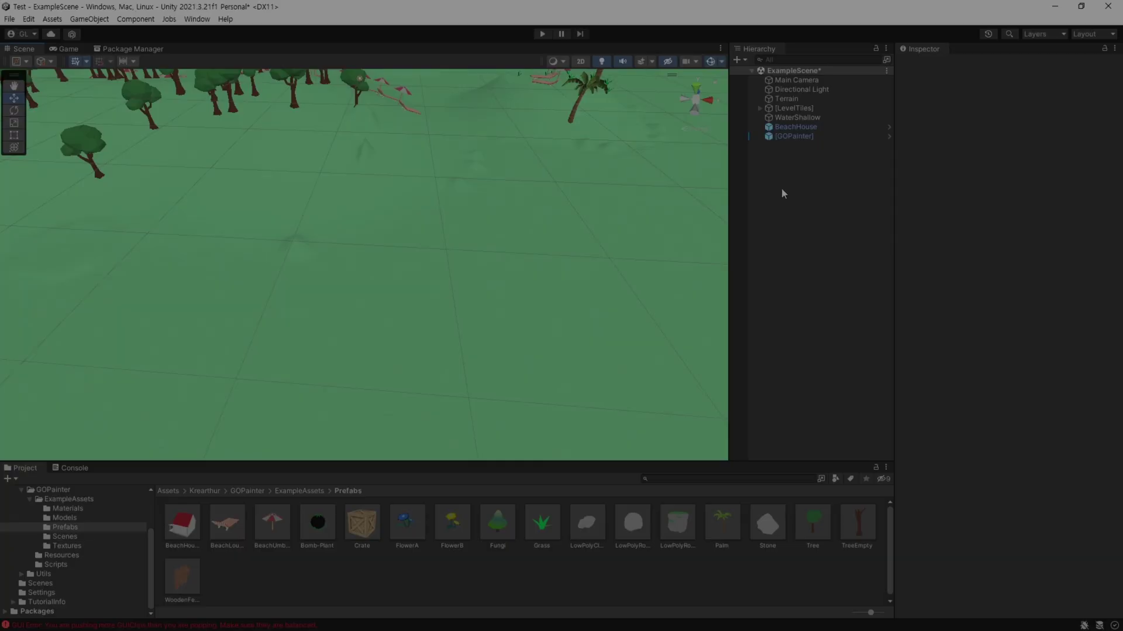
# Step: Add a 3D Cube to the scene and scale it into a flat slab of about 7.7 by 1 by 10.2
pyautogui.rightClick(781, 188)
pyautogui.moveTo(819, 326)
pyautogui.click(1002, 345)
pyautogui.click(364, 264)
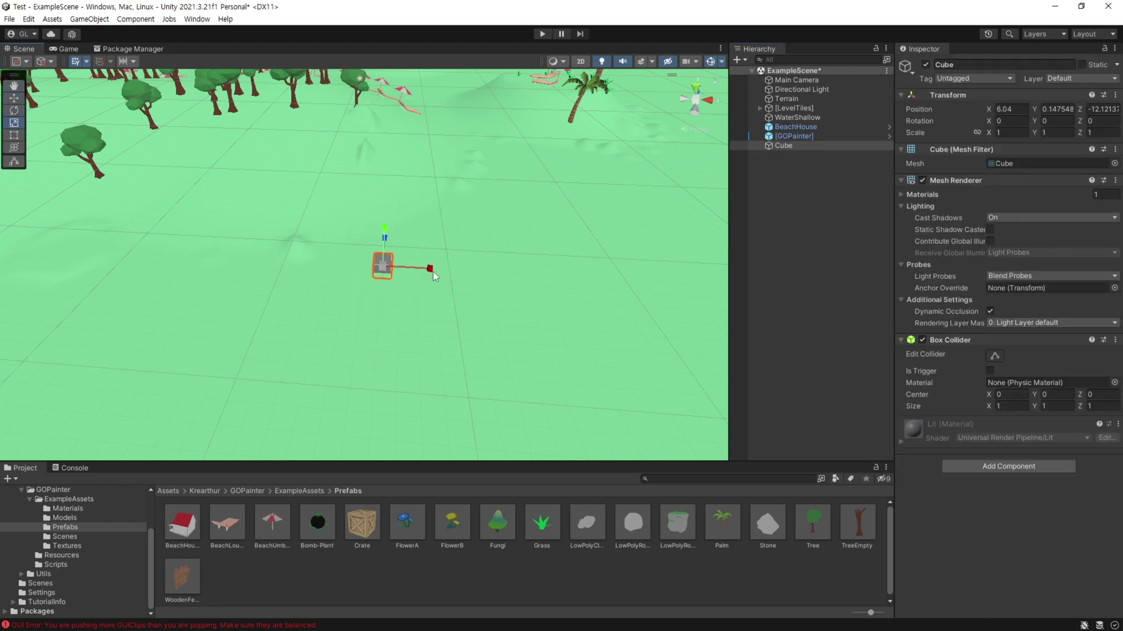
pyautogui.moveTo(384, 239); pyautogui.dragTo(397, 133)
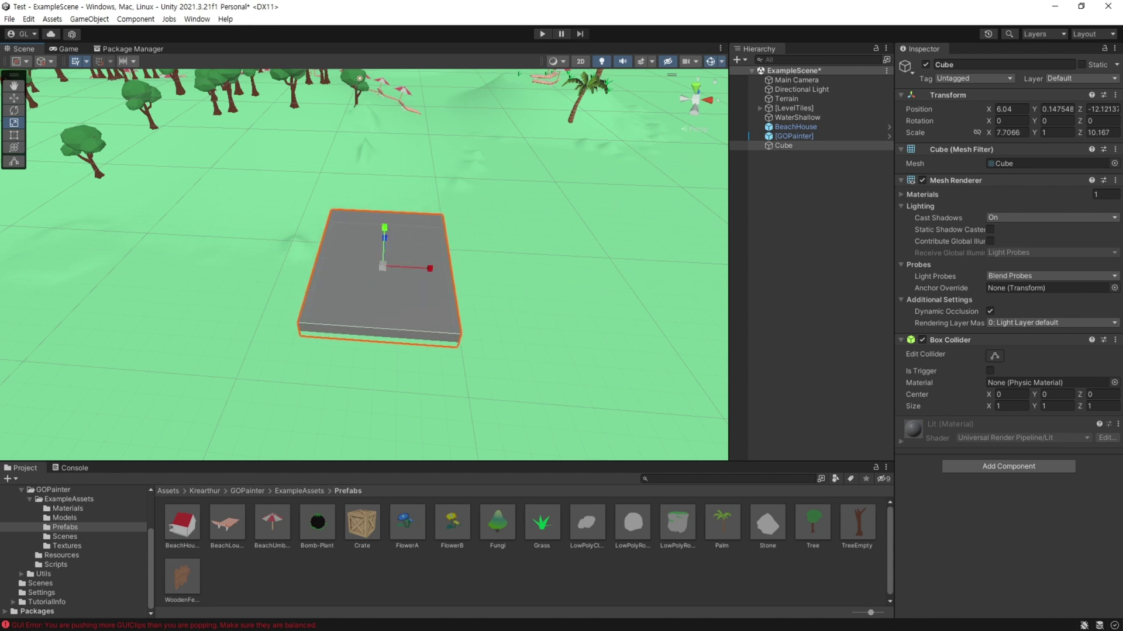
# Step: Activate the GO Painter again and place LowPolyRocks on the cube slab and on the sand around it
pyautogui.click(764, 138)
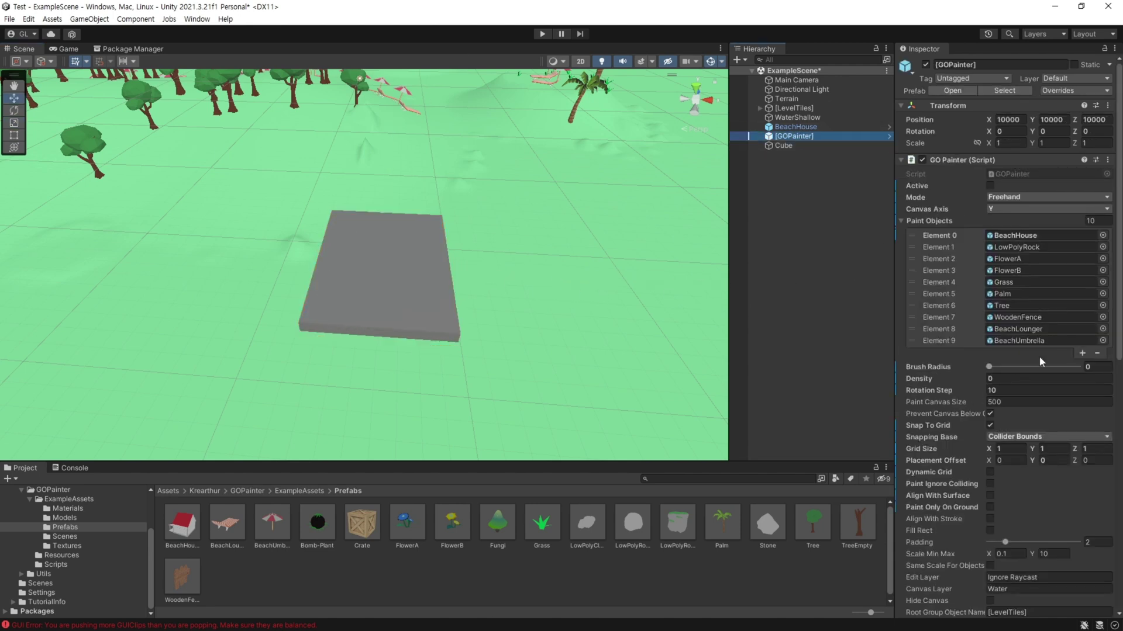
pyautogui.press('Tab')
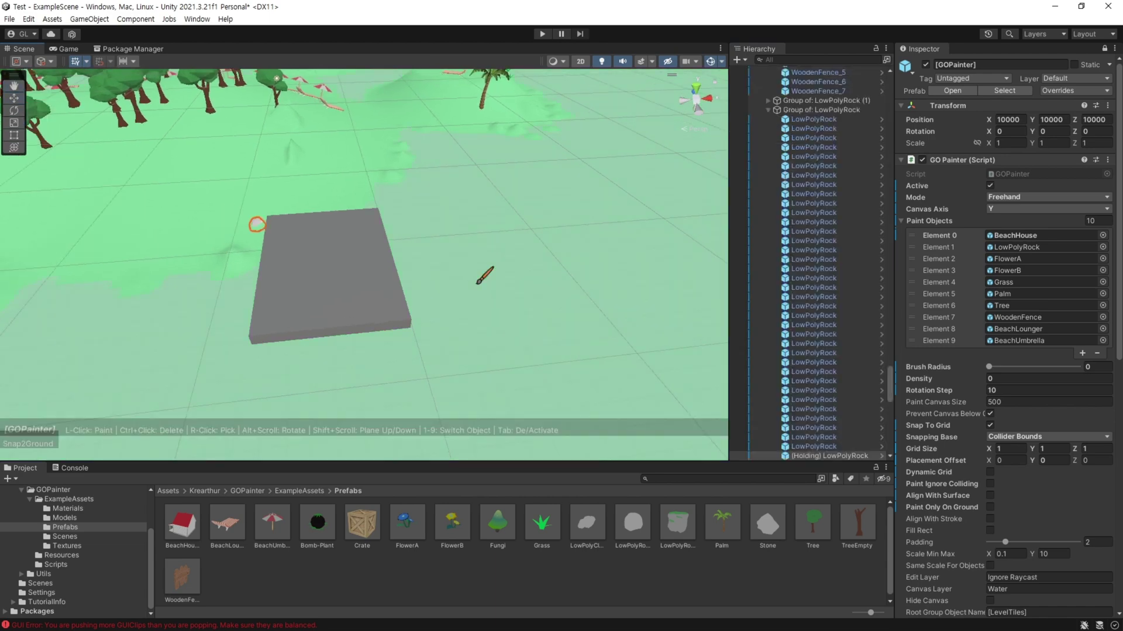
pyautogui.scroll(4, 383, 289)
pyautogui.moveTo(377, 286); pyautogui.dragTo(280, 203, button='middle')
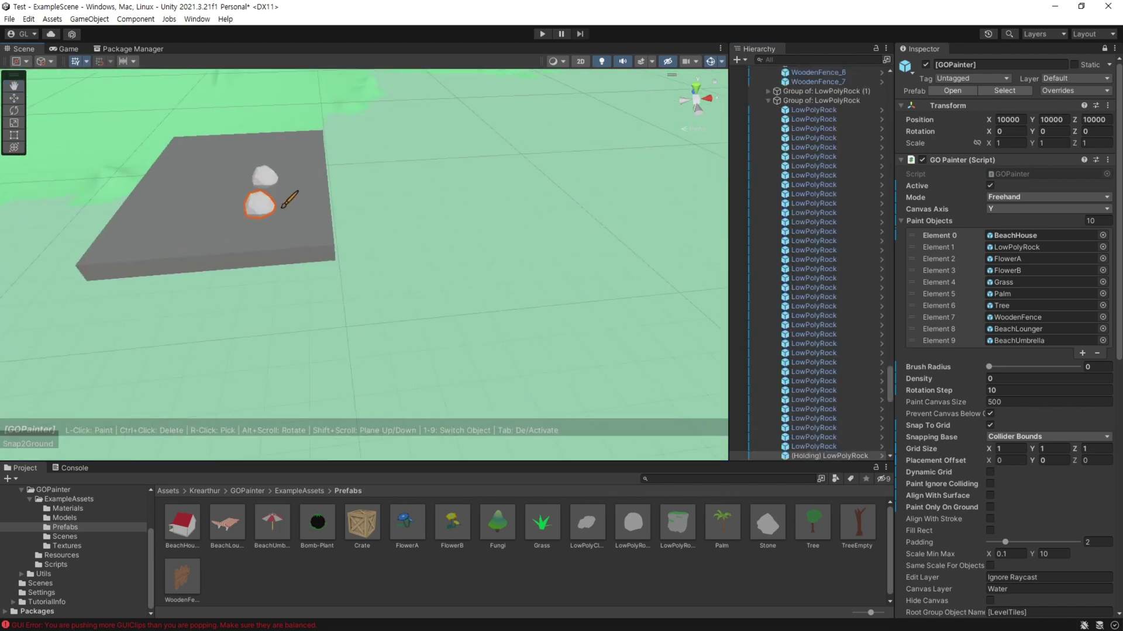
pyautogui.scroll(5, 280, 206)
pyautogui.moveTo(261, 287); pyautogui.dragTo(386, 345, button='middle')
pyautogui.scroll(-7, 964, 350)
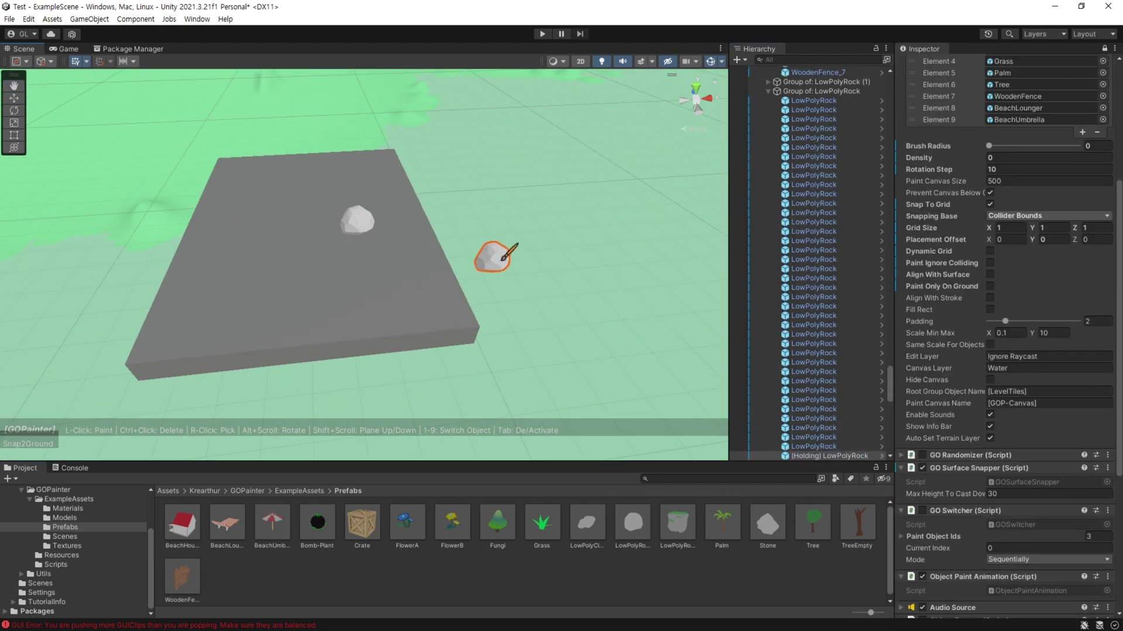
pyautogui.click(121, 262)
pyautogui.click(253, 249)
# Step: Delete the painted rocks from the slab and the surrounding sand
pyautogui.keyDown('ctrl'); pyautogui.click(490, 256); pyautogui.keyUp('ctrl')
pyautogui.keyDown('ctrl'); pyautogui.click(356, 218); pyautogui.keyUp('ctrl')
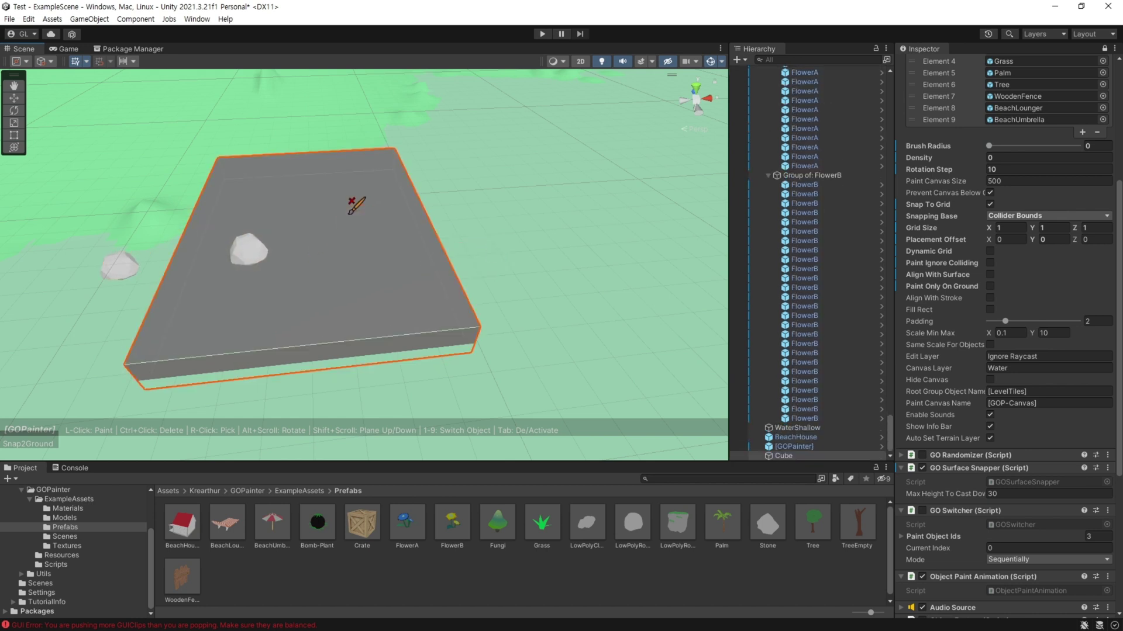
pyautogui.keyDown('ctrl'); pyautogui.click(252, 249); pyautogui.keyUp('ctrl')
# Step: Enable Paint Only On Ground and place rocks on the sand on both sides of the slab
pyautogui.click(990, 286)
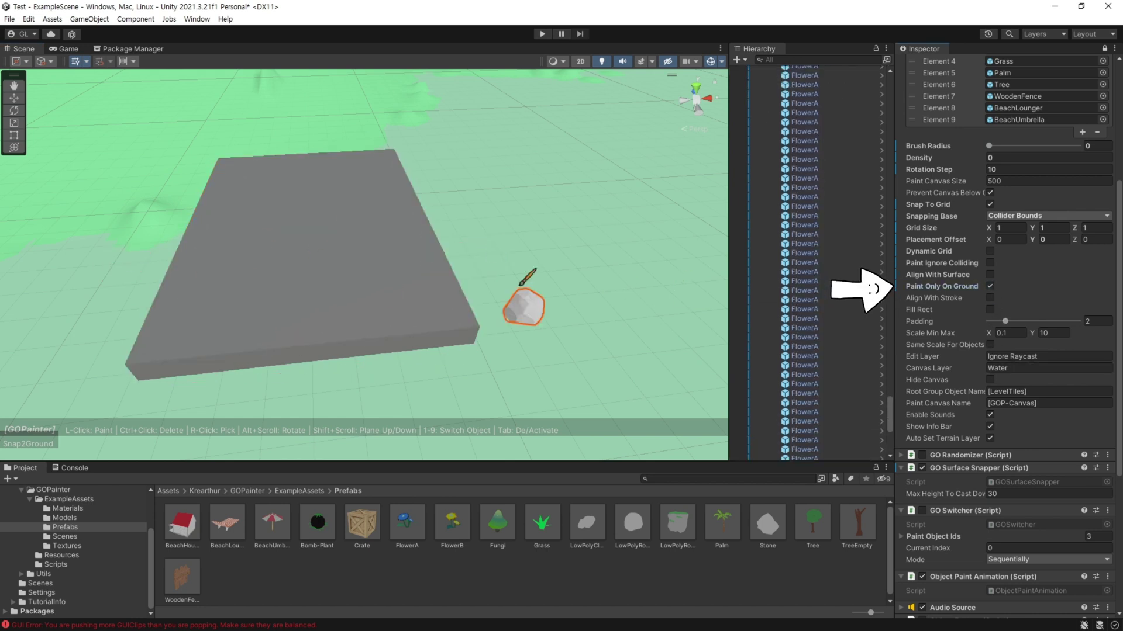
pyautogui.click(525, 247)
pyautogui.click(118, 259)
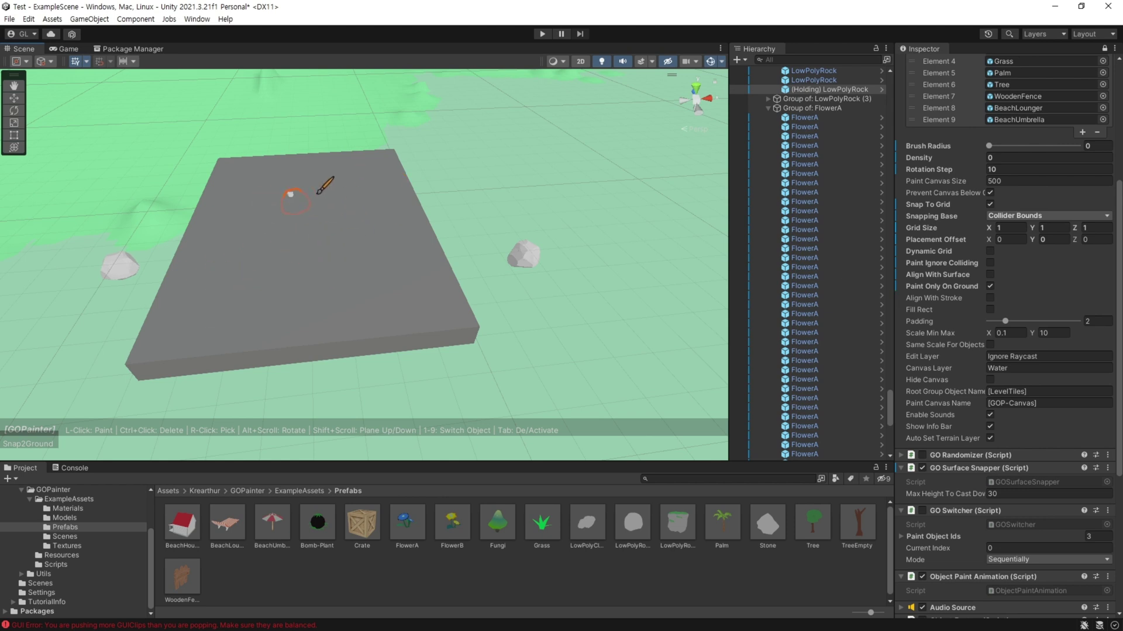
pyautogui.click(468, 232)
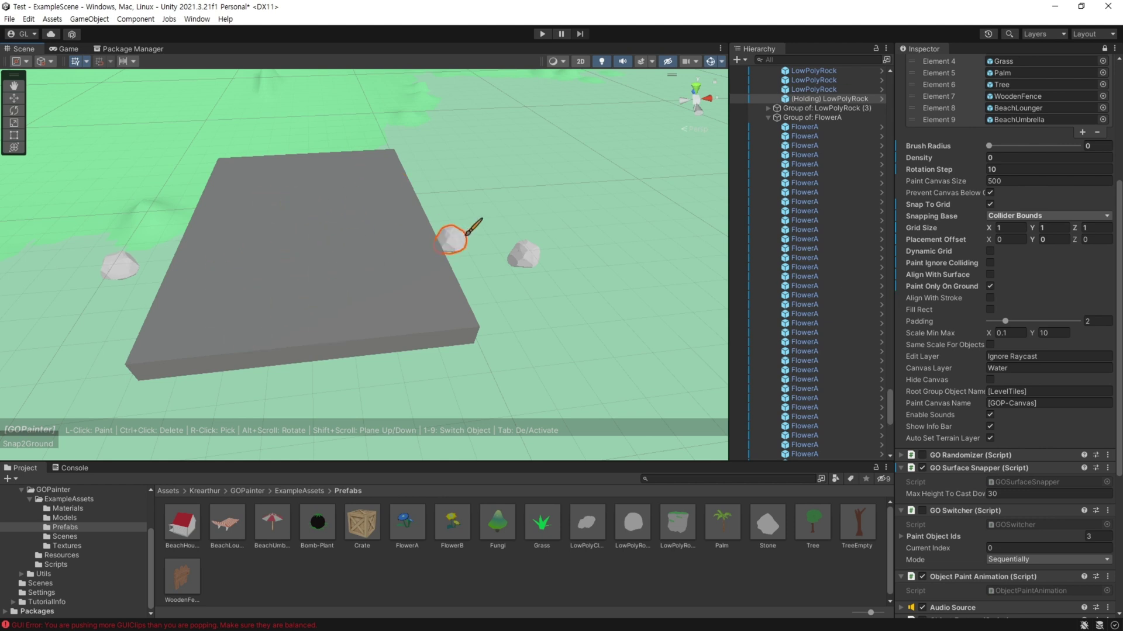
# Step: Turn off Paint Only On Ground to place two rocks on the slab, and turn it back on to paint beside the slab
pyautogui.click(989, 286)
pyautogui.click(287, 270)
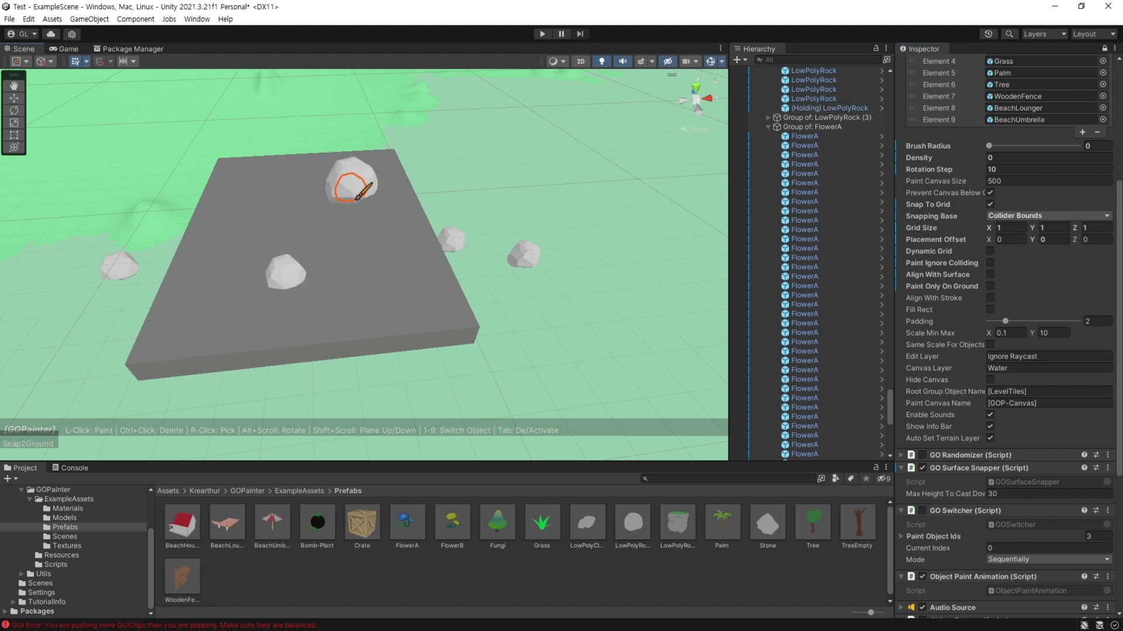
pyautogui.click(351, 185)
pyautogui.click(990, 286)
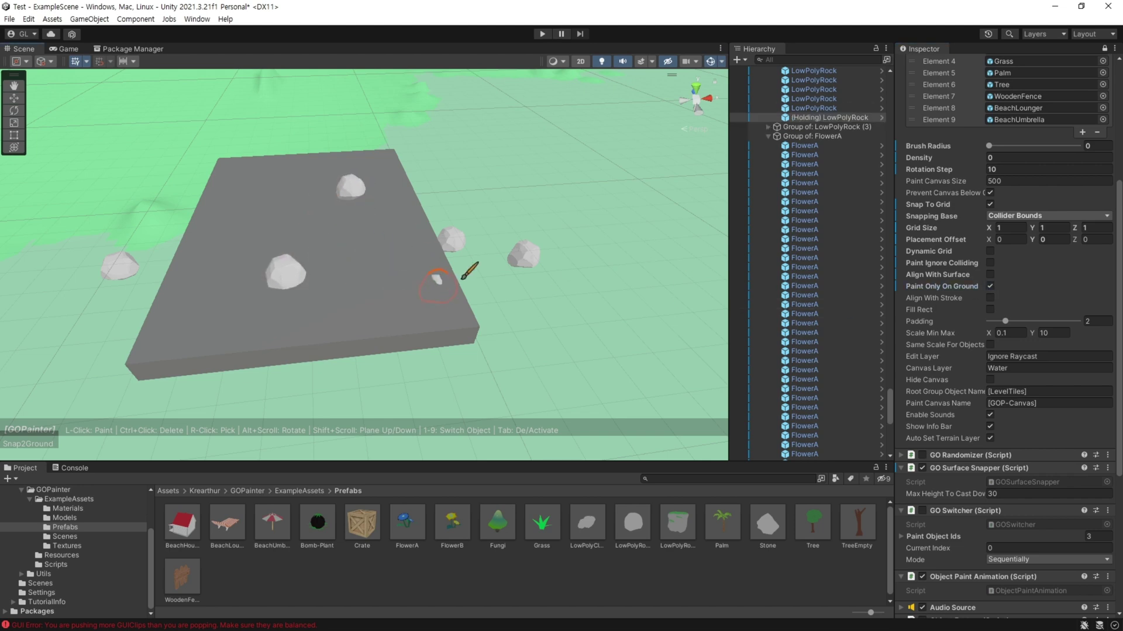
pyautogui.click(488, 310)
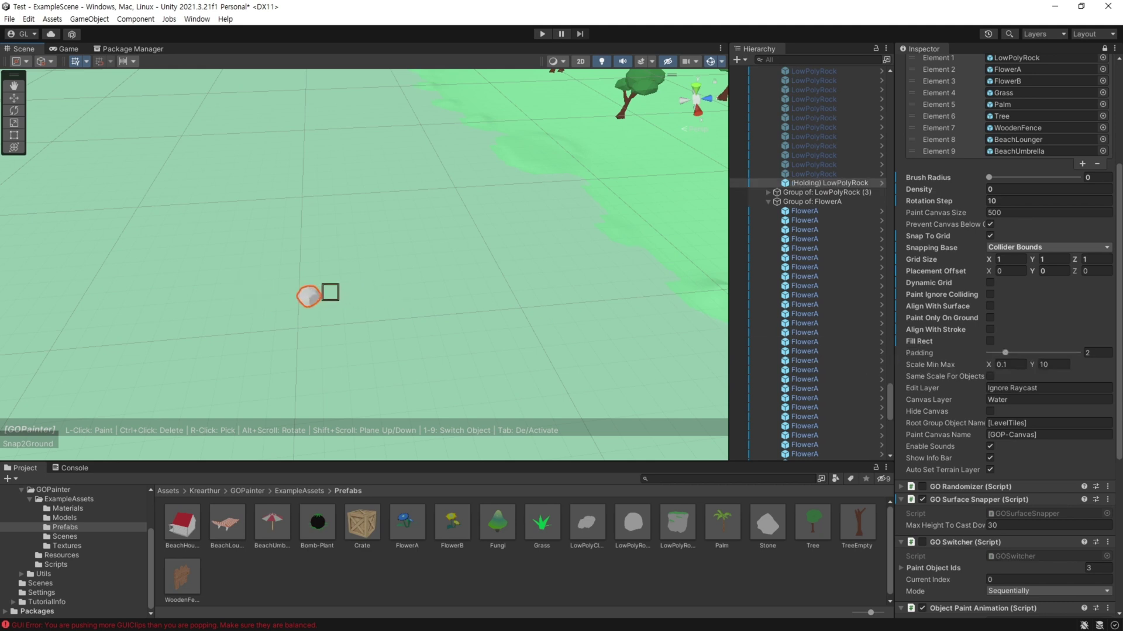
# Step: Paint a filled rectangle of rocks with Fill Rect enabled and a rectangle outline above it with Fill Rect disabled
pyautogui.click(990, 342)
pyautogui.moveTo(201, 285); pyautogui.dragTo(433, 364)
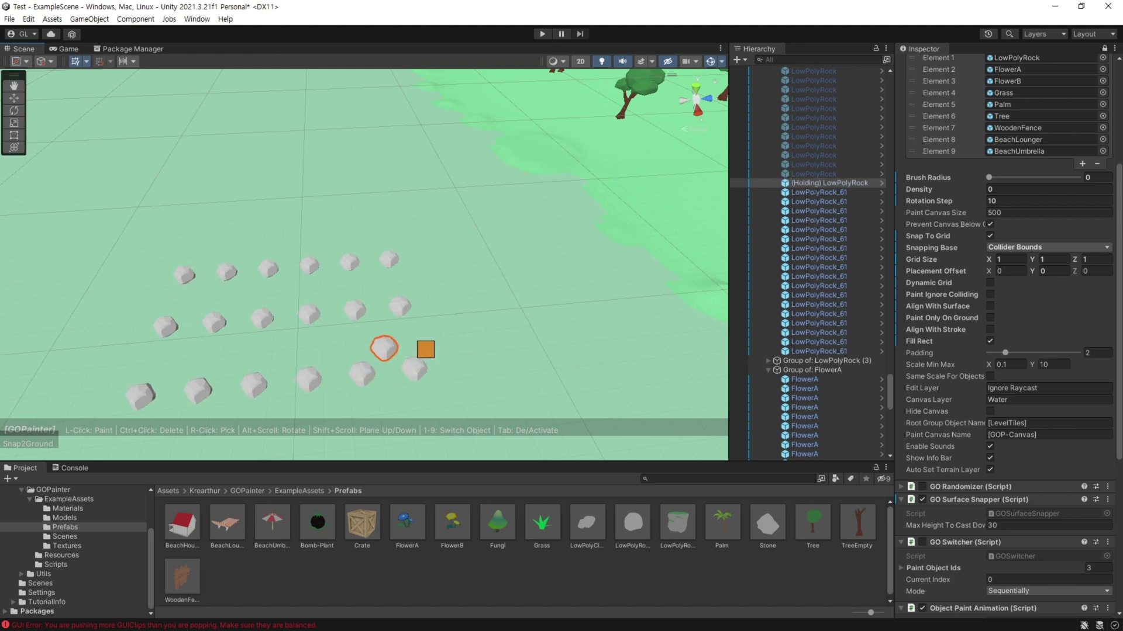
pyautogui.click(990, 342)
pyautogui.moveTo(174, 178)
pyautogui.mouseDown()
pyautogui.moveTo(228, 208)
pyautogui.moveTo(343, 231)
pyautogui.mouseUp()
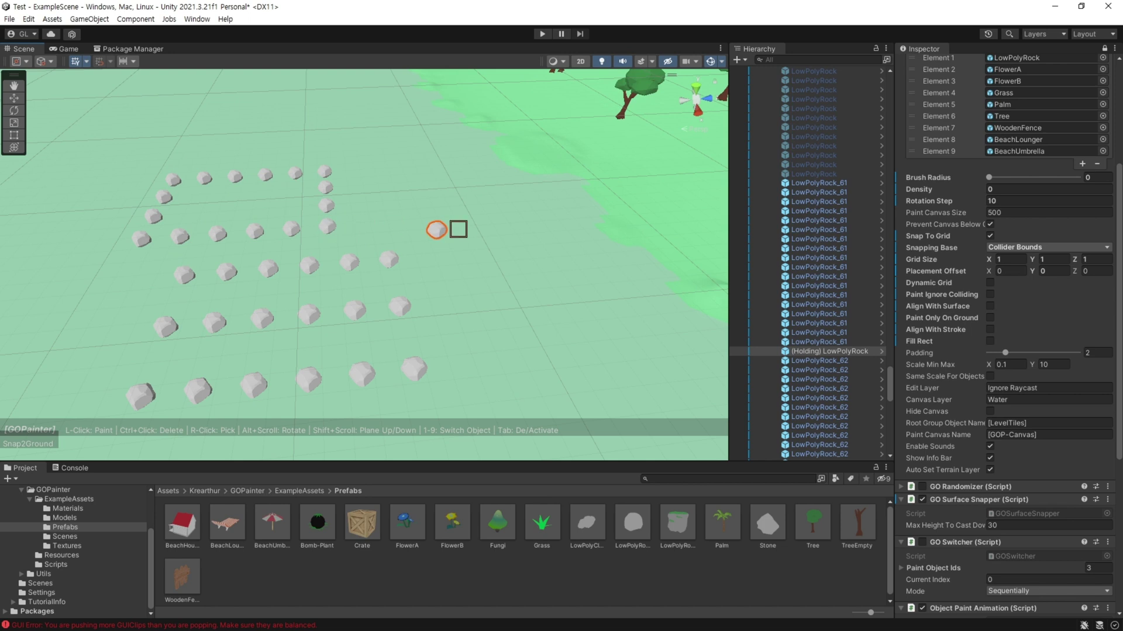
# Step: Re-enable Fill Rect to paint another filled block of rocks on the sand, and disable it to draw an unfilled rectangle beside the block
pyautogui.click(990, 341)
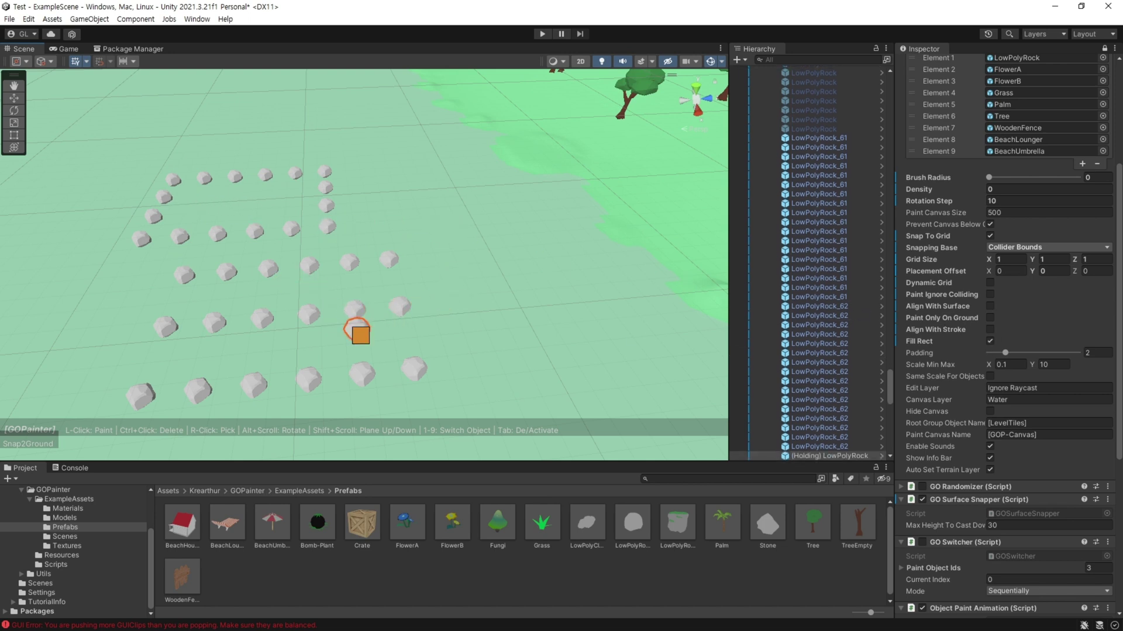
pyautogui.press('Down')
pyautogui.moveTo(189, 289); pyautogui.dragTo(401, 382)
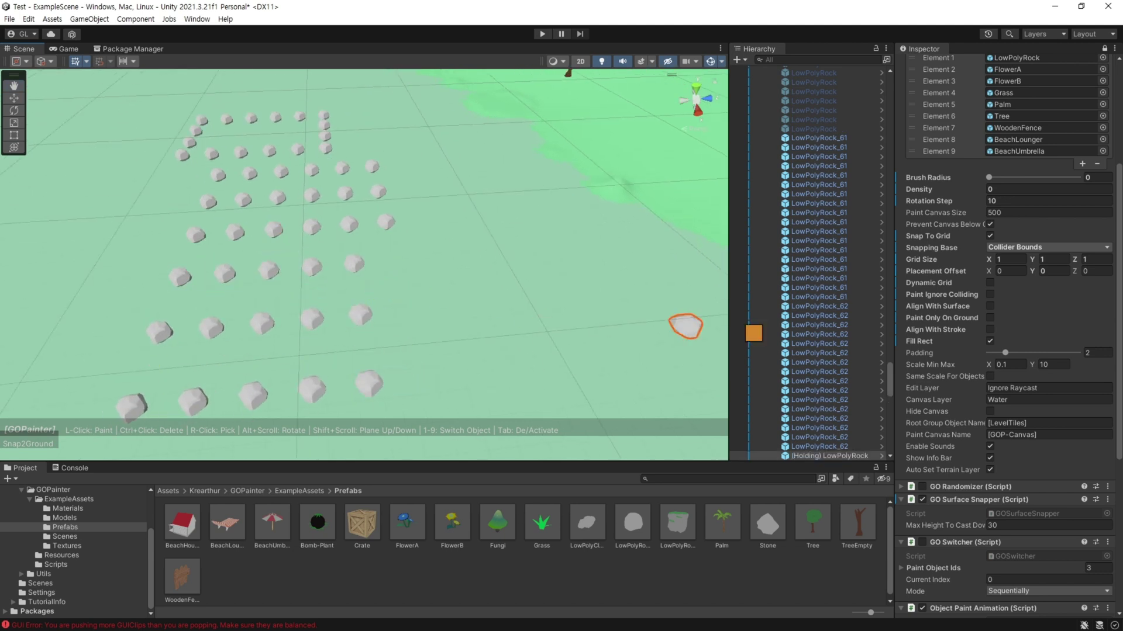
pyautogui.click(990, 341)
pyautogui.moveTo(413, 262)
pyautogui.mouseDown()
pyautogui.moveTo(594, 358)
pyautogui.moveTo(669, 350)
pyautogui.moveTo(649, 352)
pyautogui.mouseUp()
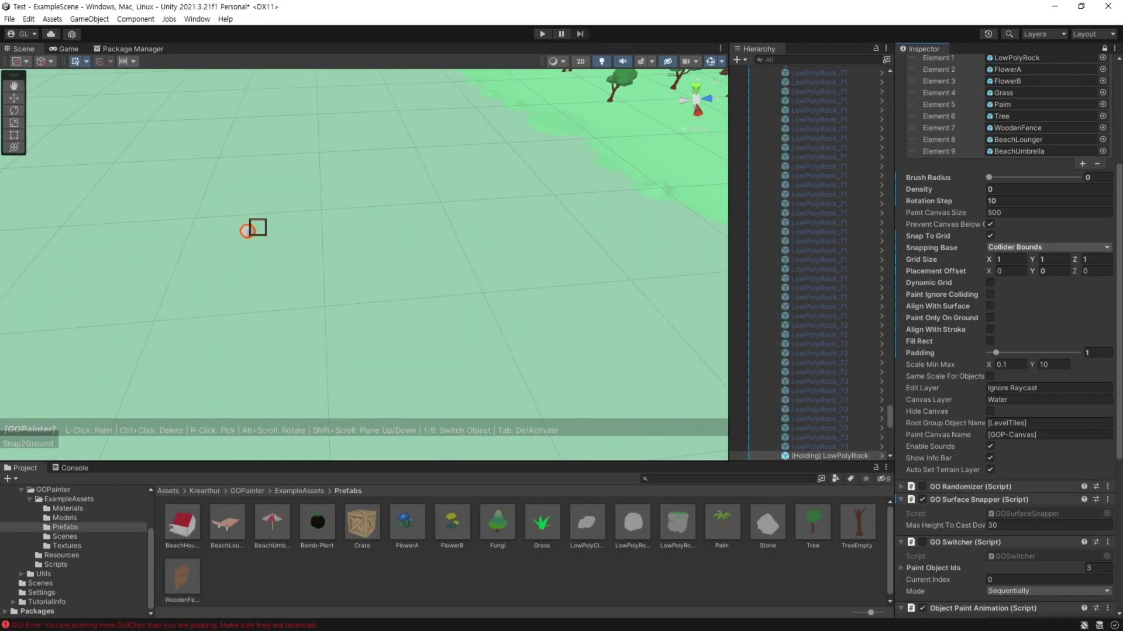
# Step: Paint a rectangular rock outline at Padding 1, set Padding to 2 and paint two more outlines, one inside it and one beside it
pyautogui.moveTo(251, 228); pyautogui.dragTo(478, 328)
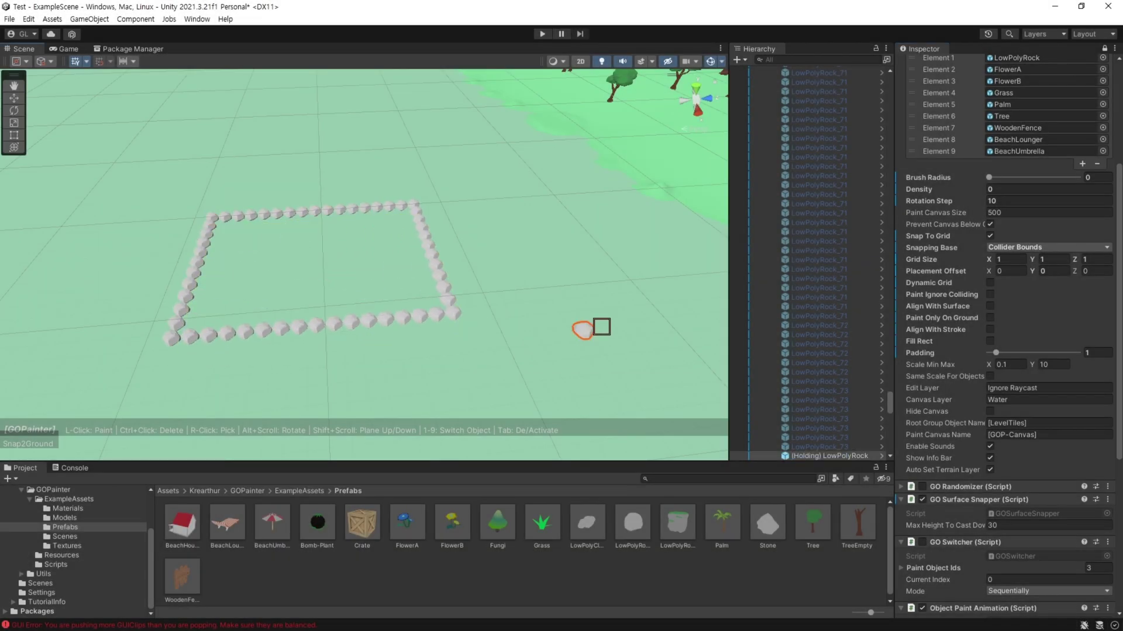
pyautogui.moveTo(944, 356); pyautogui.dragTo(1078, 359)
pyautogui.press('Return')
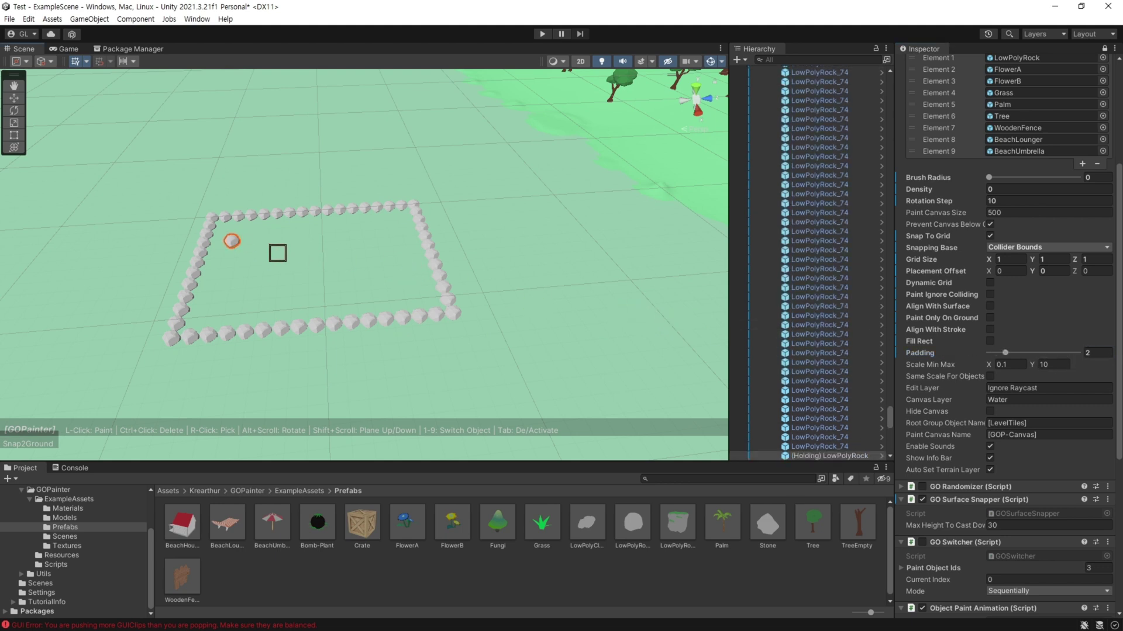
pyautogui.moveTo(232, 241); pyautogui.dragTo(424, 291)
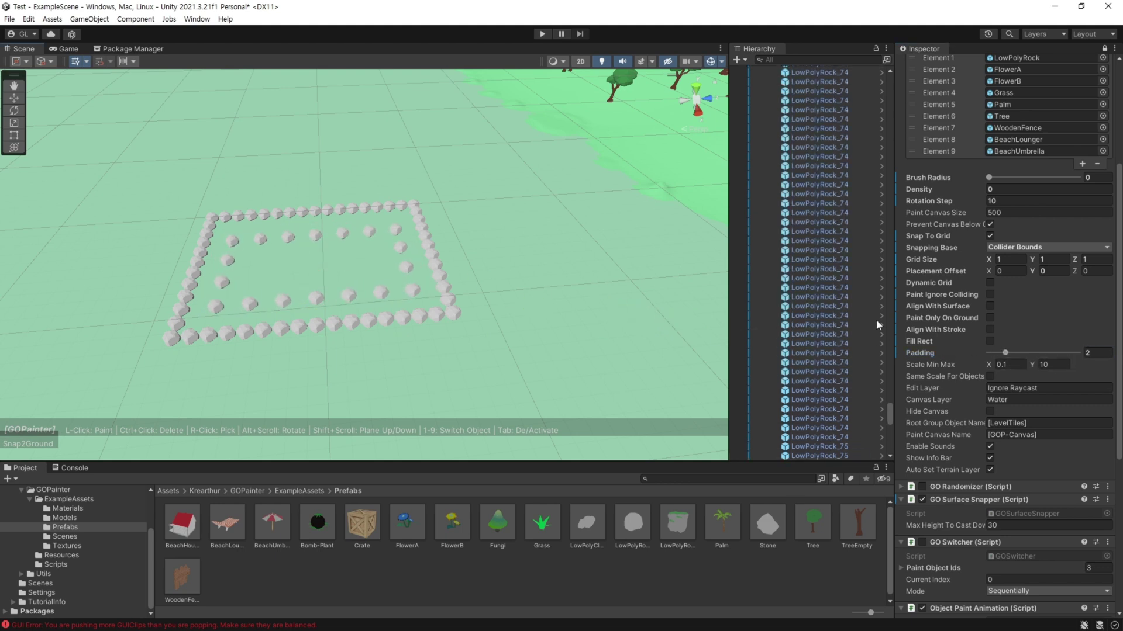
pyautogui.moveTo(444, 200); pyautogui.dragTo(674, 304)
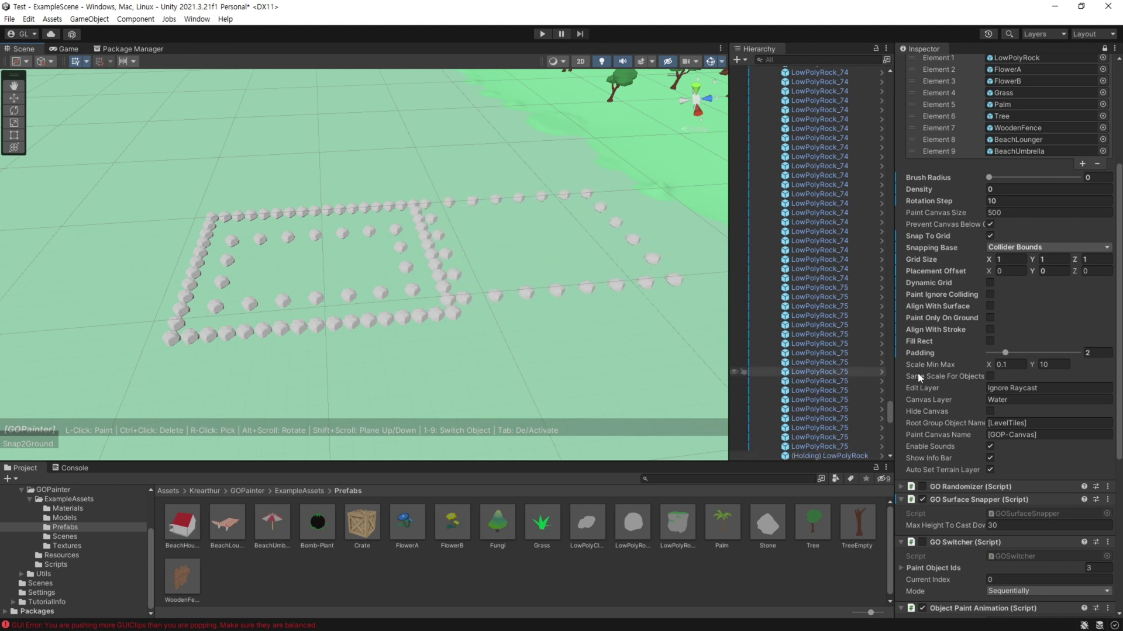
# Step: Set Padding to 3 and paint a larger rectangular rock outline on the sand in front of the existing ones
pyautogui.click(1106, 352)
pyautogui.write('3')
pyautogui.moveTo(398, 348); pyautogui.dragTo(360, 240, button='middle')
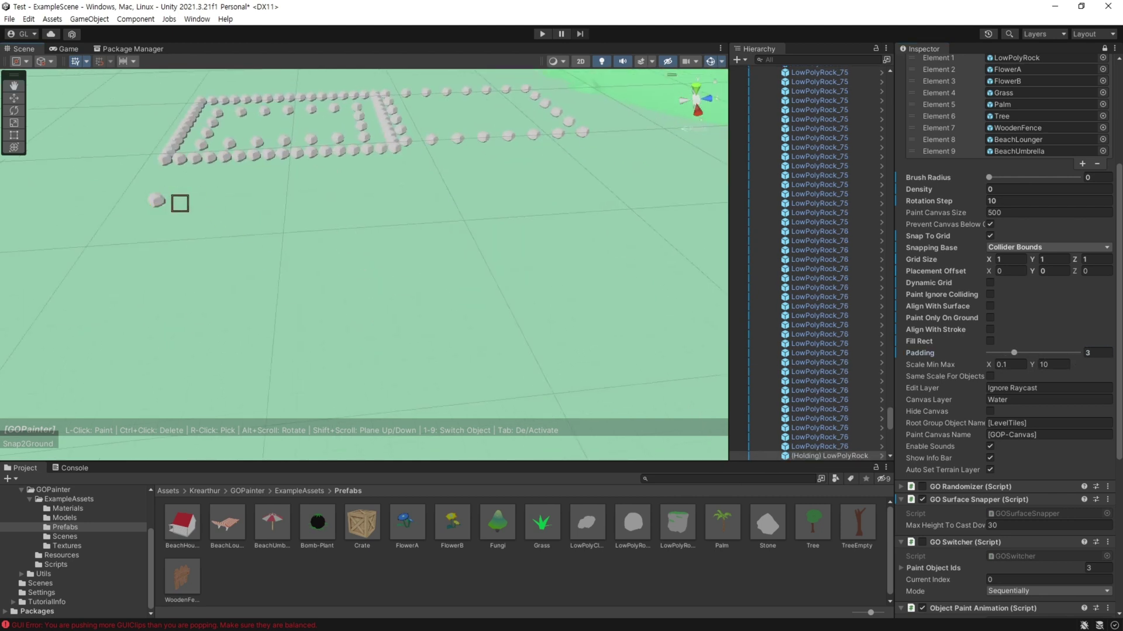
pyautogui.moveTo(179, 203); pyautogui.dragTo(491, 337)
# Step: Set Padding to 4 and paint another rectangular rock outline beside the Padding 3 one
pyautogui.click(1099, 353)
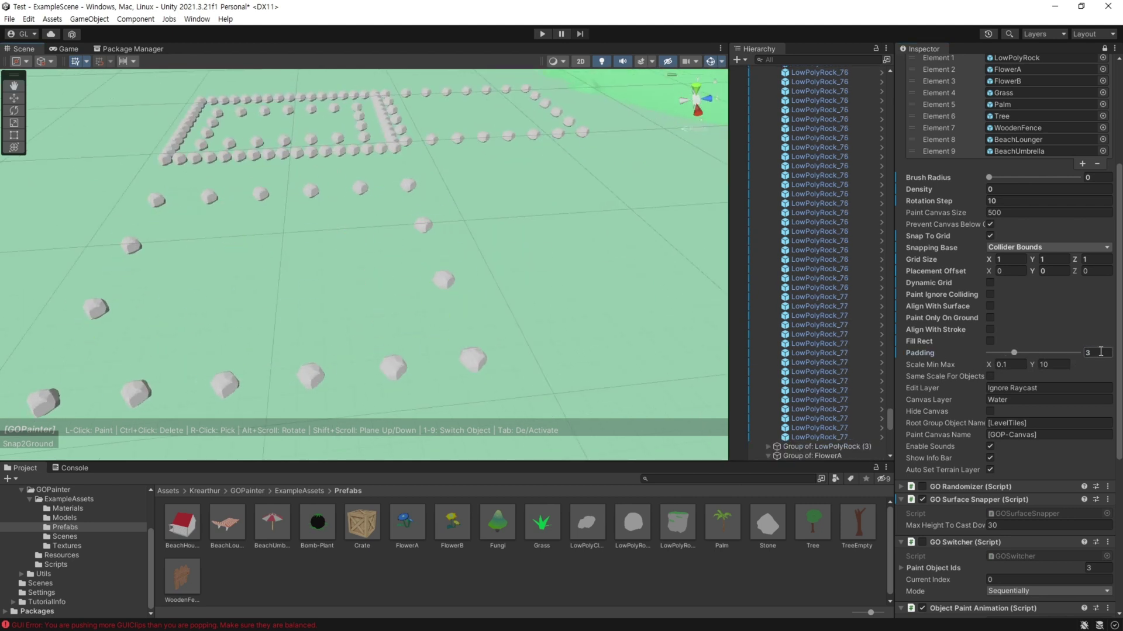
pyautogui.write('4')
pyautogui.moveTo(467, 187); pyautogui.dragTo(752, 331)
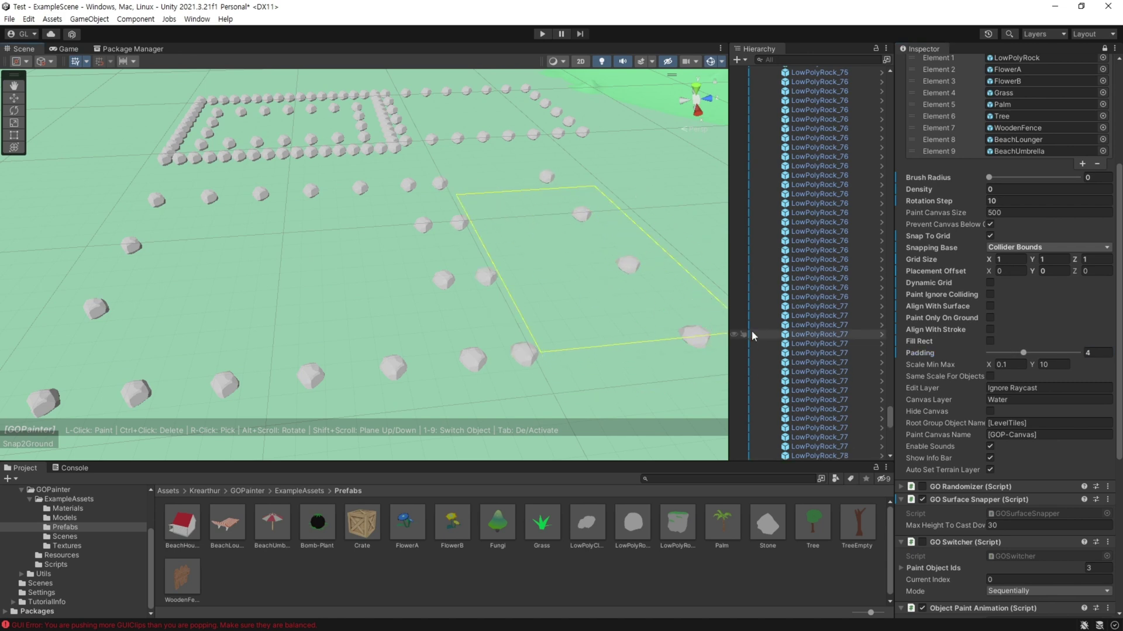
pyautogui.scroll(-6, 547, 370)
pyautogui.moveTo(531, 366); pyautogui.dragTo(412, 256, button='middle')
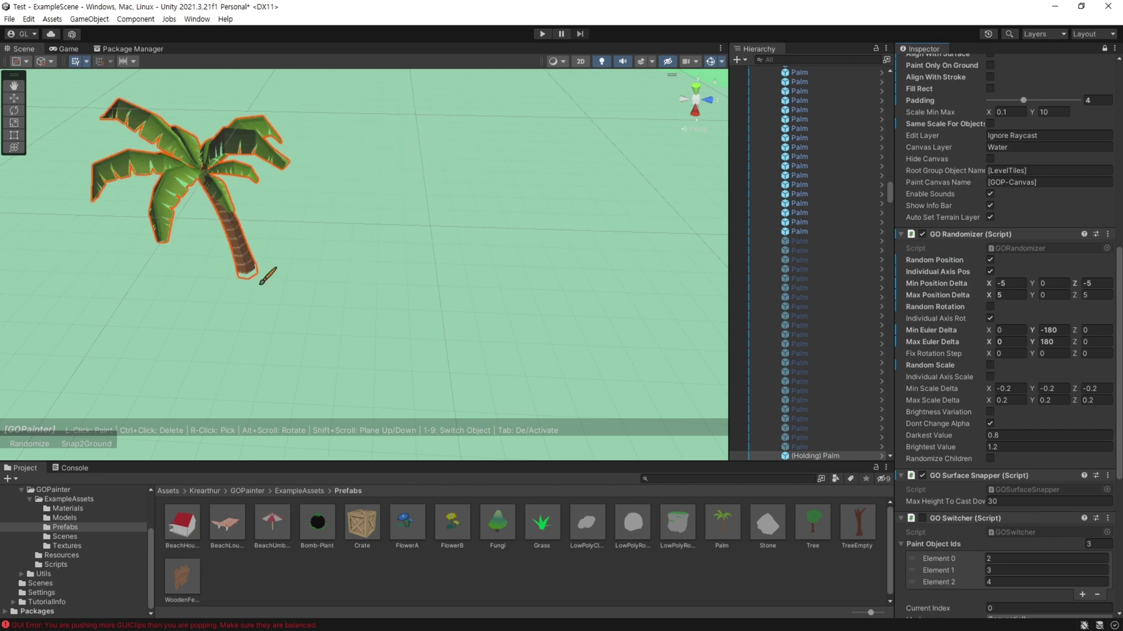
# Step: Place a Palm with Random Position enabled, set the X position delta range to -2 and 2, and place another Palm
pyautogui.click(268, 276)
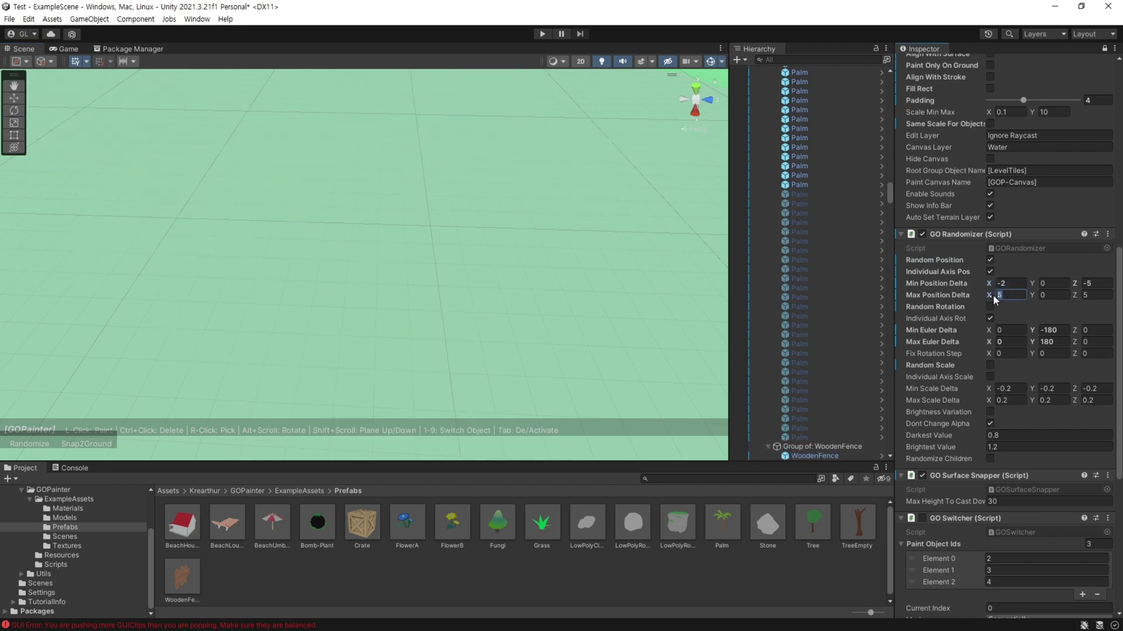
pyautogui.write('2')
pyautogui.click(350, 303)
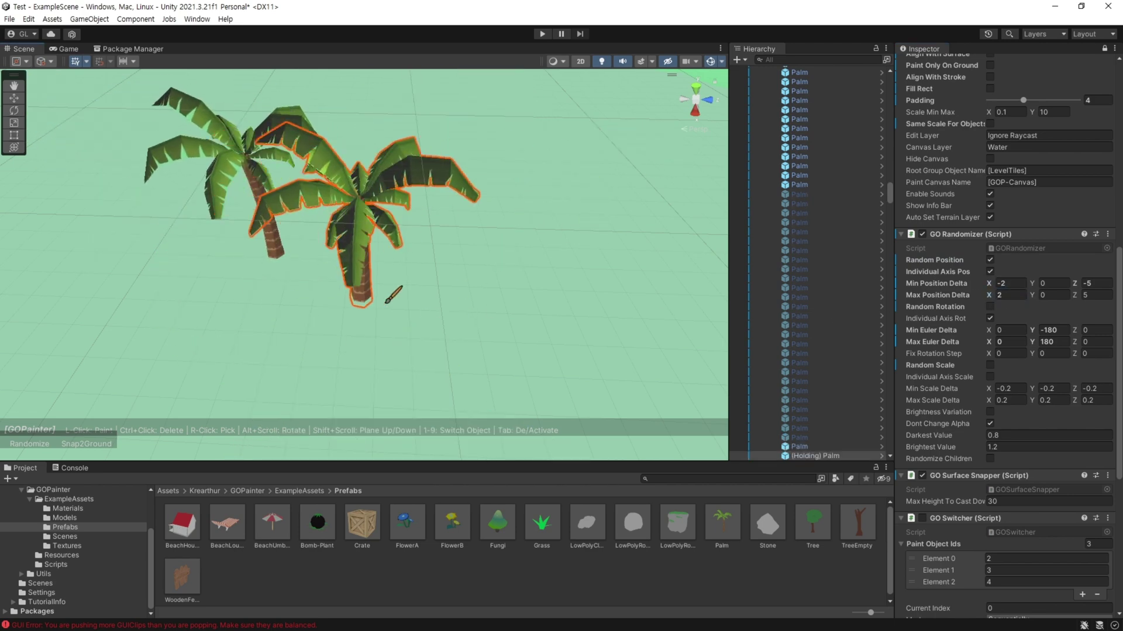
# Step: Place several more palms across the sand with Random Position enabled
pyautogui.click(385, 304)
pyautogui.click(454, 316)
pyautogui.click(540, 287)
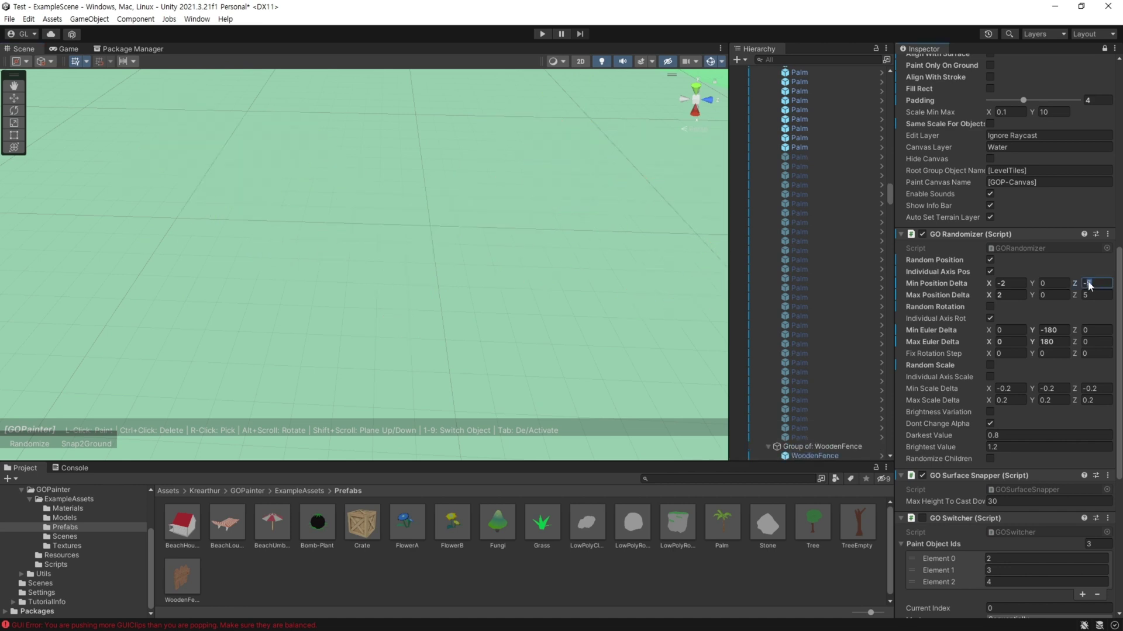
# Step: Set the Z position delta range to -2 and 2, place four palms on the sand and erase them
pyautogui.click(266, 260)
pyautogui.click(396, 268)
pyautogui.click(410, 307)
pyautogui.click(505, 319)
pyautogui.moveTo(505, 319)
pyautogui.keyDown('ctrl'); pyautogui.mouseDown()
pyautogui.moveTo(297, 197)
pyautogui.moveTo(252, 202)
pyautogui.mouseUp(); pyautogui.keyUp('ctrl')
# Step: Paint short palm strokes and a rectangular group of palms, and erase them with a rectangular selection
pyautogui.moveTo(190, 252)
pyautogui.mouseDown()
pyautogui.moveTo(622, 270)
pyautogui.moveTo(169, 193)
pyautogui.mouseUp()
pyautogui.moveTo(106, 209)
pyautogui.mouseDown()
pyautogui.moveTo(658, 264)
pyautogui.moveTo(590, 248)
pyautogui.moveTo(131, 213)
pyautogui.mouseUp()
pyautogui.keyDown('shift'); pyautogui.moveTo(223, 228); pyautogui.dragTo(544, 358); pyautogui.keyUp('shift')
pyautogui.keyDown('ctrl'); pyautogui.keyDown('shift'); pyautogui.moveTo(533, 259); pyautogui.dragTo(100, 345); pyautogui.keyUp('shift'); pyautogui.keyUp('ctrl')
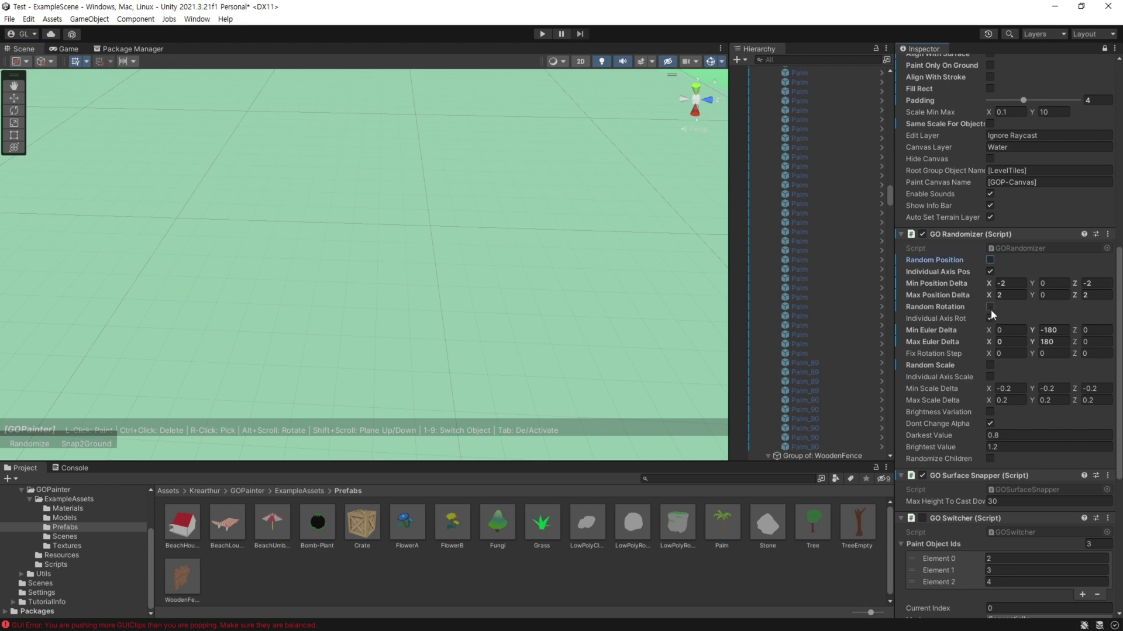
# Step: Switch the randomizer from Random Position to Random Rotation, enable Fill Rect and paint rectangular areas of palms
pyautogui.click(990, 306)
pyautogui.moveTo(217, 213); pyautogui.dragTo(536, 328)
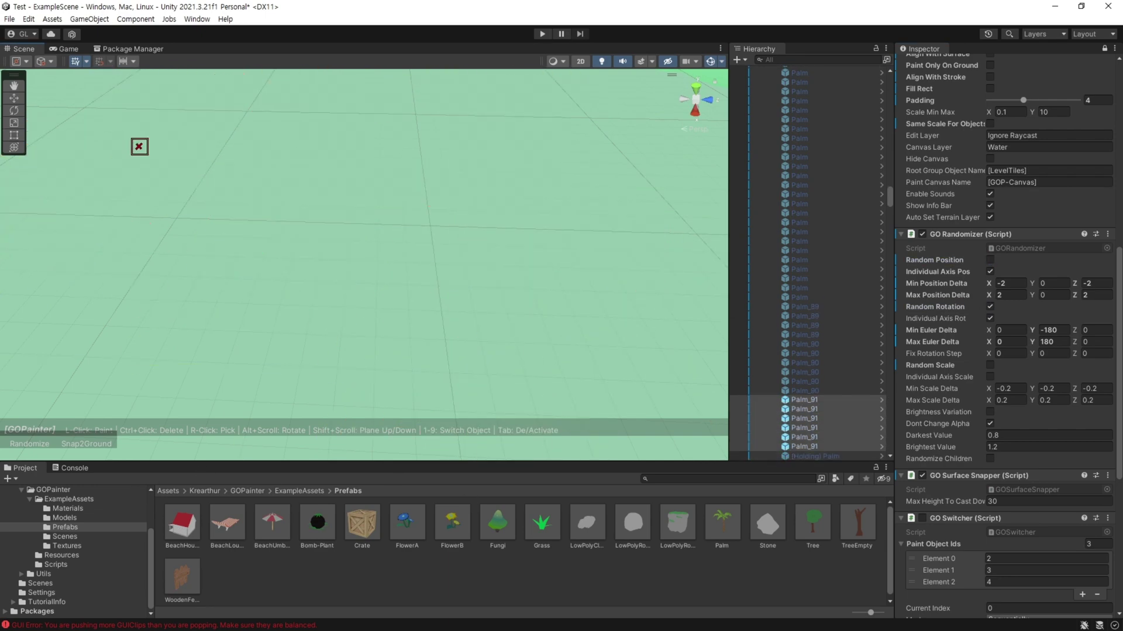
pyautogui.moveTo(274, 257); pyautogui.dragTo(562, 347)
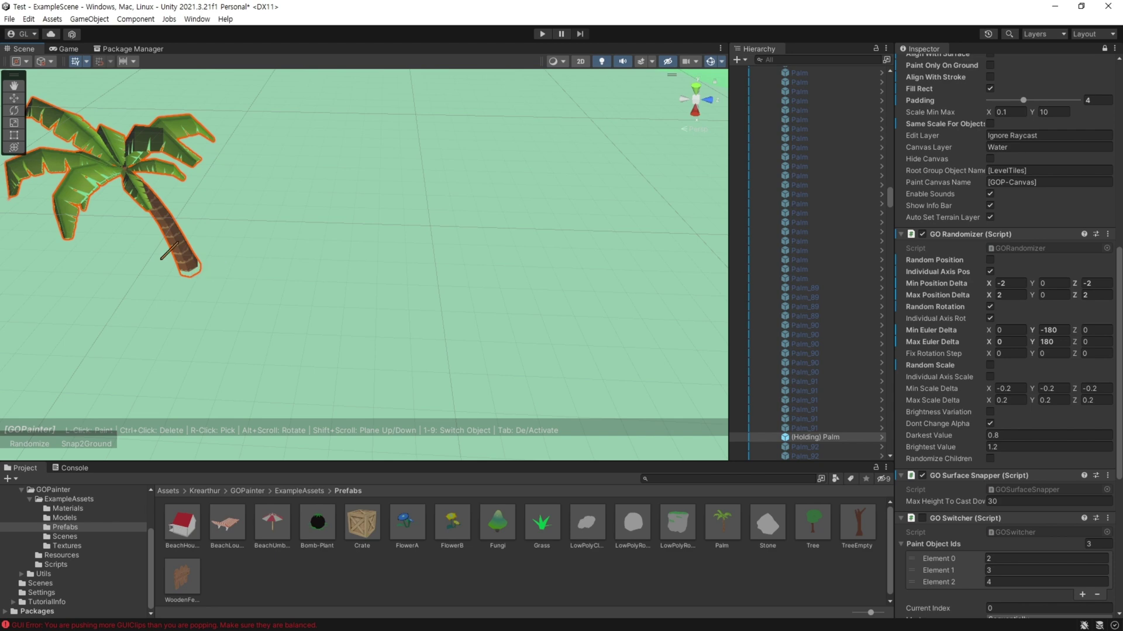
pyautogui.moveTo(175, 260)
pyautogui.mouseDown()
pyautogui.moveTo(497, 263)
pyautogui.moveTo(371, 403)
pyautogui.mouseUp()
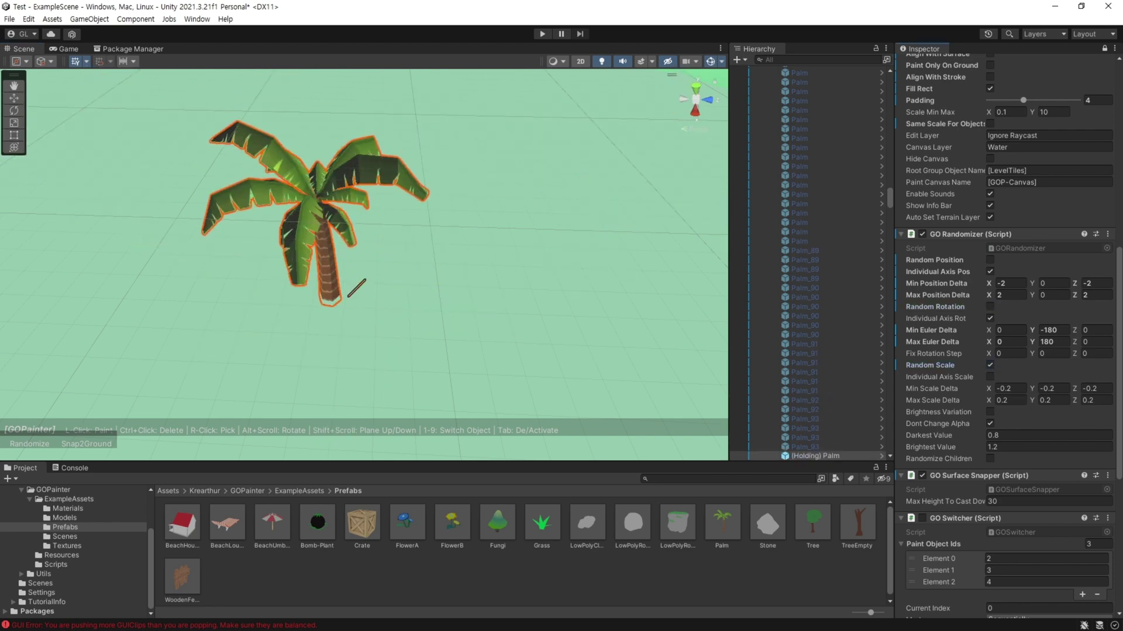
# Step: Switch the randomizer from Random Rotation to Random Scale and fill two rectangular areas with palms
pyautogui.moveTo(247, 273)
pyautogui.mouseDown()
pyautogui.moveTo(515, 282)
pyautogui.moveTo(422, 266)
pyautogui.moveTo(513, 280)
pyautogui.mouseUp()
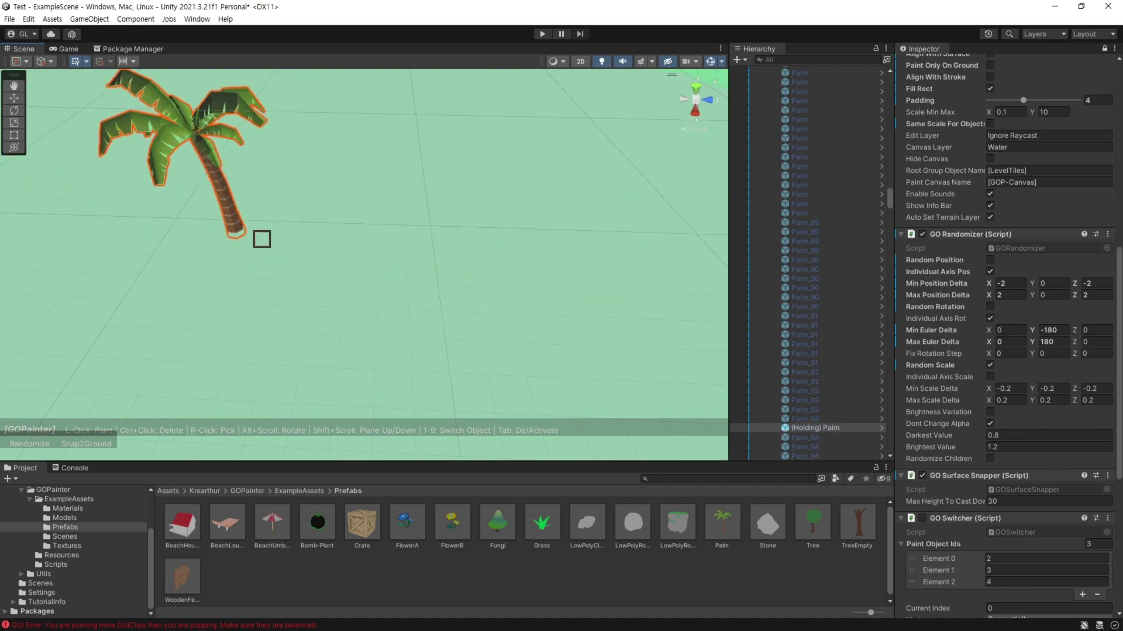
pyautogui.moveTo(261, 240); pyautogui.dragTo(552, 359)
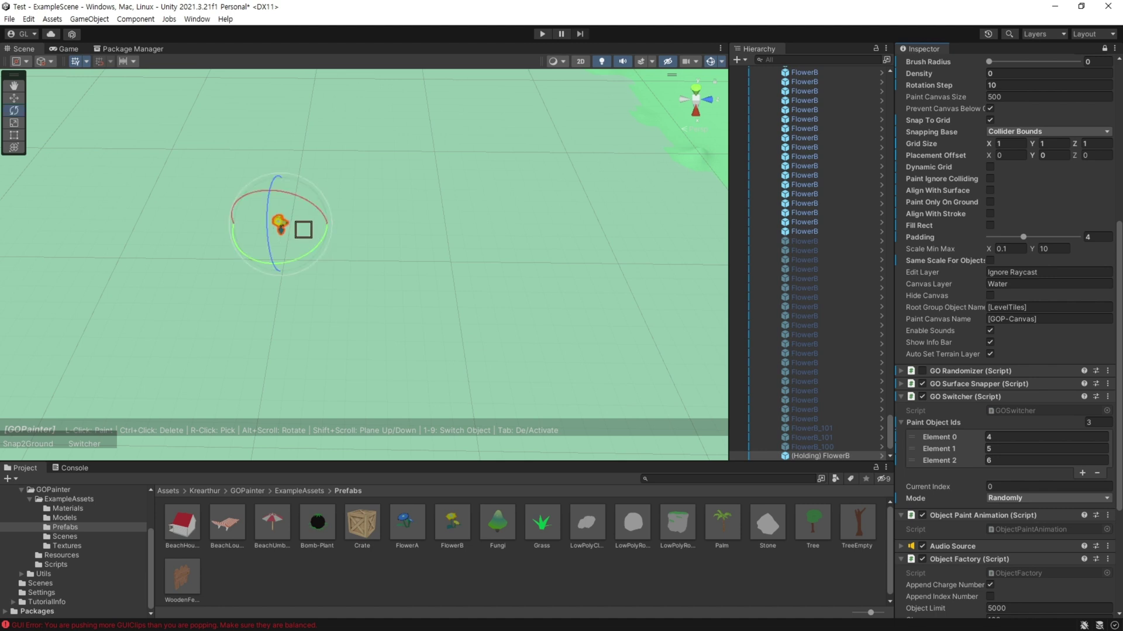
# Step: Enable Fill Rect with GO Switcher in Randomly mode and fill a rectangle with mixed palms, trees and grass
pyautogui.press('Tab')
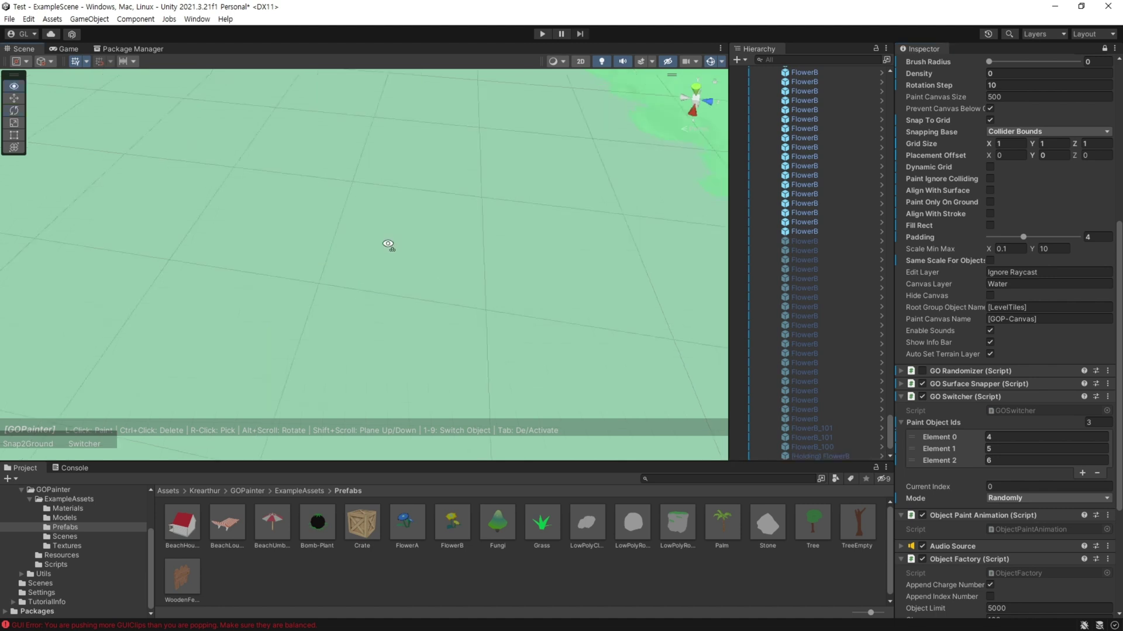
pyautogui.press('Tab')
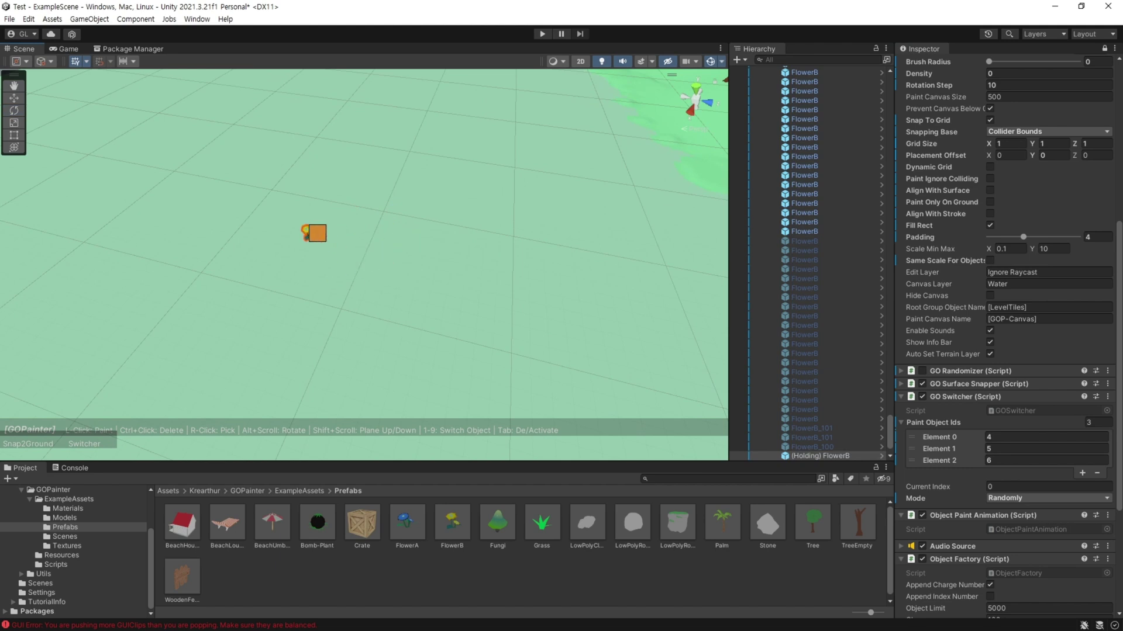
pyautogui.moveTo(295, 224)
pyautogui.mouseDown()
pyautogui.moveTo(432, 321)
pyautogui.moveTo(444, 376)
pyautogui.moveTo(498, 383)
pyautogui.mouseUp()
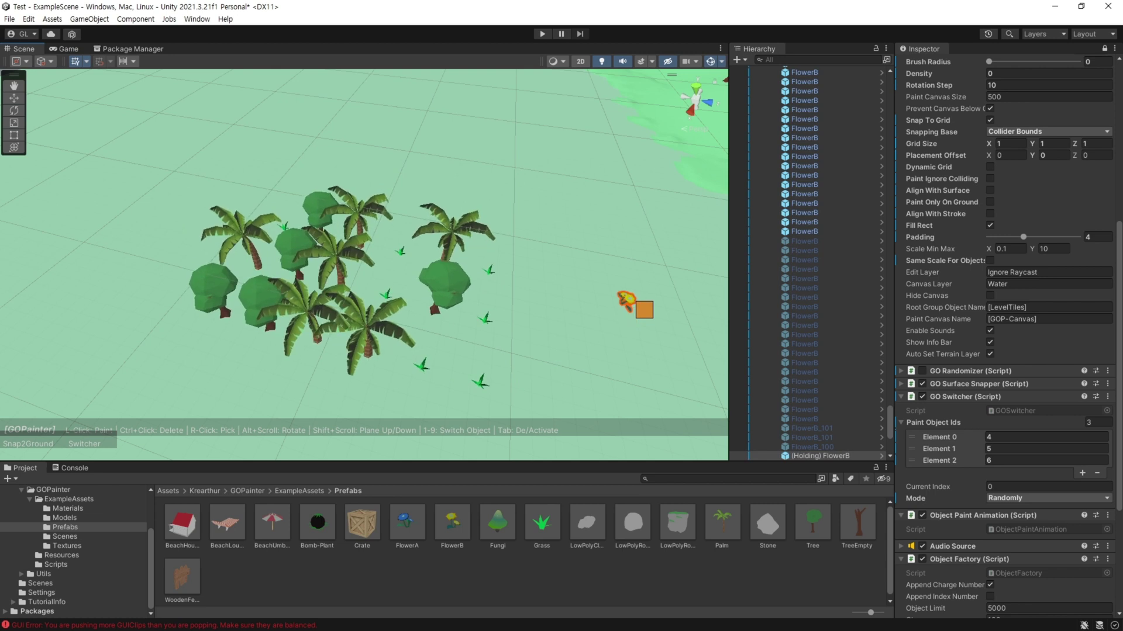
# Step: Disable GO Switcher and fill a rectangle with FlowerB objects beside the mixed vegetation
pyautogui.click(921, 398)
pyautogui.moveTo(636, 367); pyautogui.dragTo(475, 270, button='middle')
pyautogui.moveTo(401, 251); pyautogui.dragTo(573, 383)
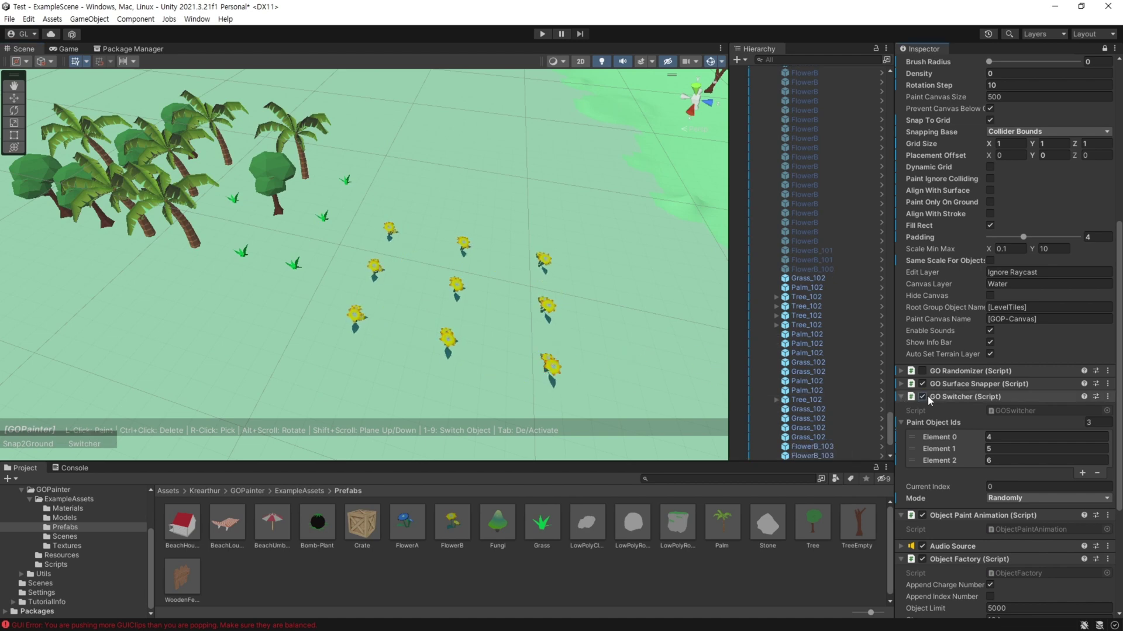
# Step: Re-enable GO Switcher and fill two more rectangles with mixed vegetation around the existing palms and trees
pyautogui.moveTo(405, 312); pyautogui.dragTo(484, 277, button='middle')
pyautogui.moveTo(211, 242)
pyautogui.mouseDown()
pyautogui.moveTo(404, 381)
pyautogui.moveTo(345, 406)
pyautogui.mouseUp()
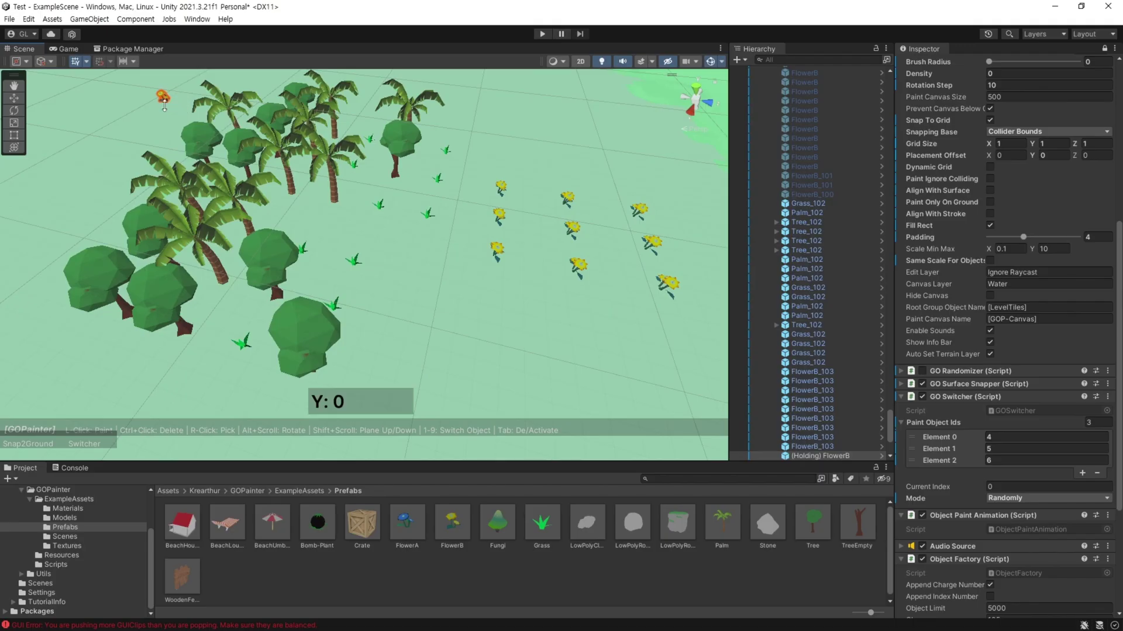
pyautogui.moveTo(160, 97); pyautogui.dragTo(386, 258)
# Step: Erase the painted palms, trees, grass and yellow flowers with a large rectangular selection
pyautogui.scroll(-5, 387, 258)
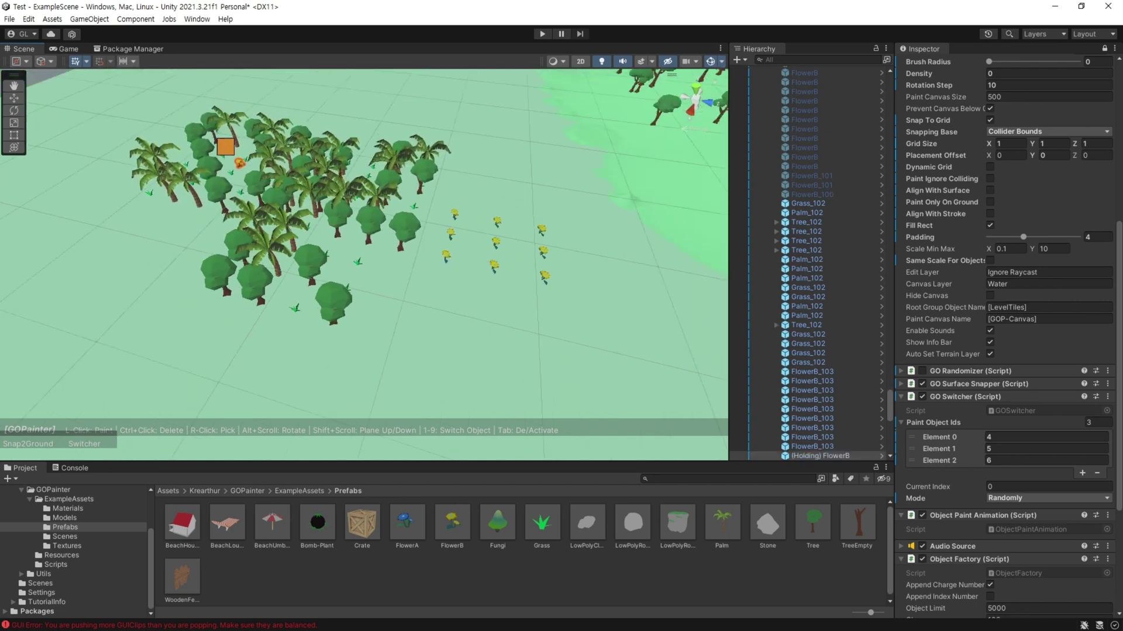
pyautogui.keyDown('ctrl'); pyautogui.moveTo(131, 108); pyautogui.dragTo(567, 373); pyautogui.keyUp('ctrl')
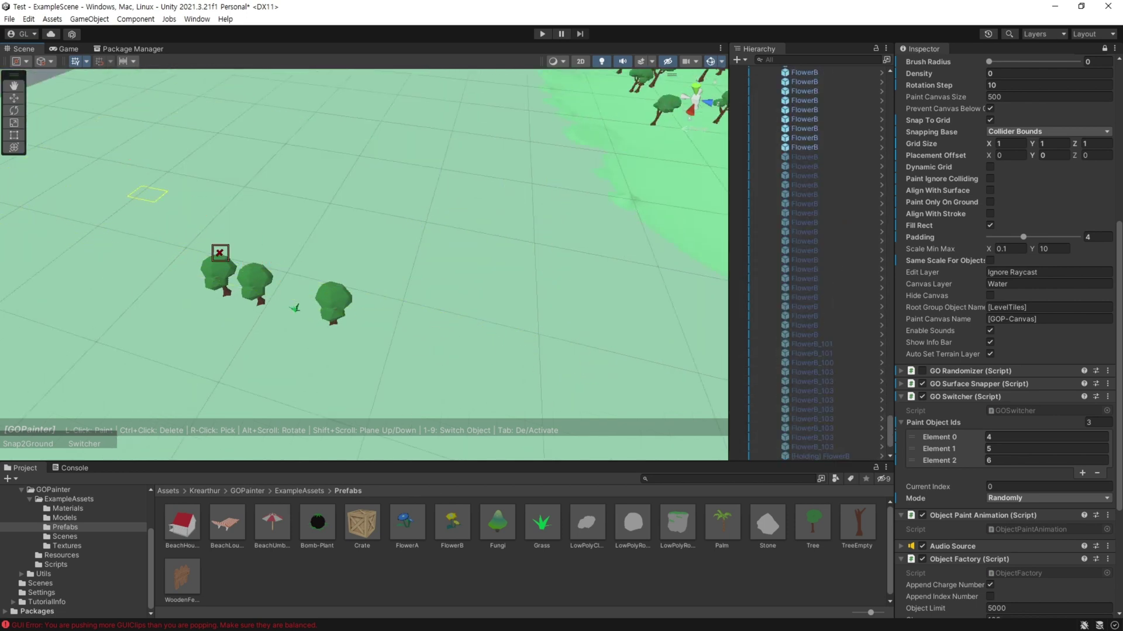